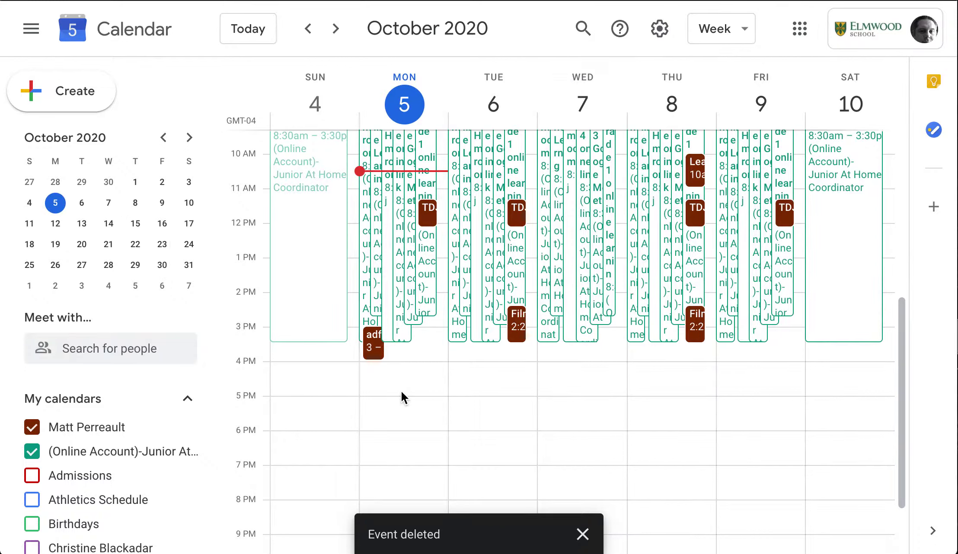
Create a Monday 4–5pm Test Meeet event with a Google Meet video link
{"action": "left_click", "coordinate": [372, 370]}
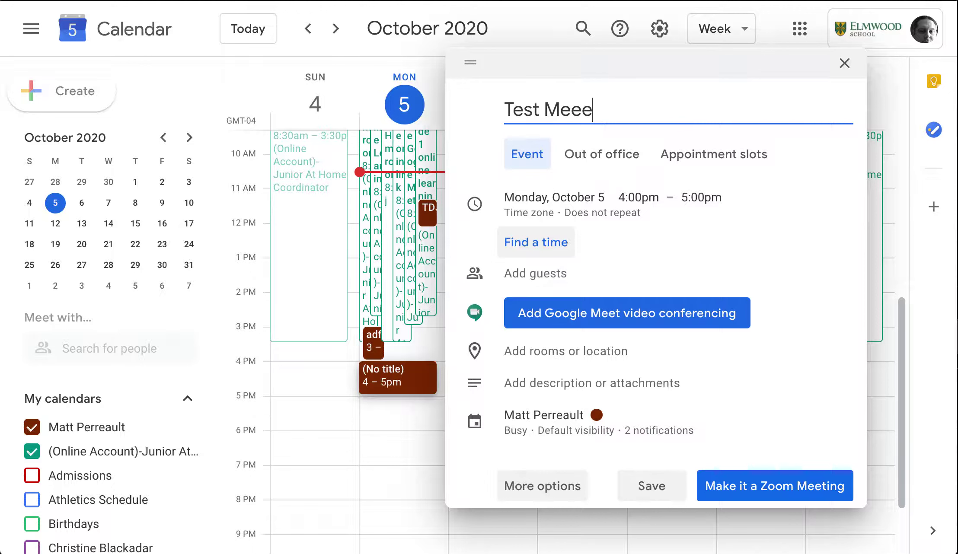
{"action": "left_click", "coordinate": [619, 322]}
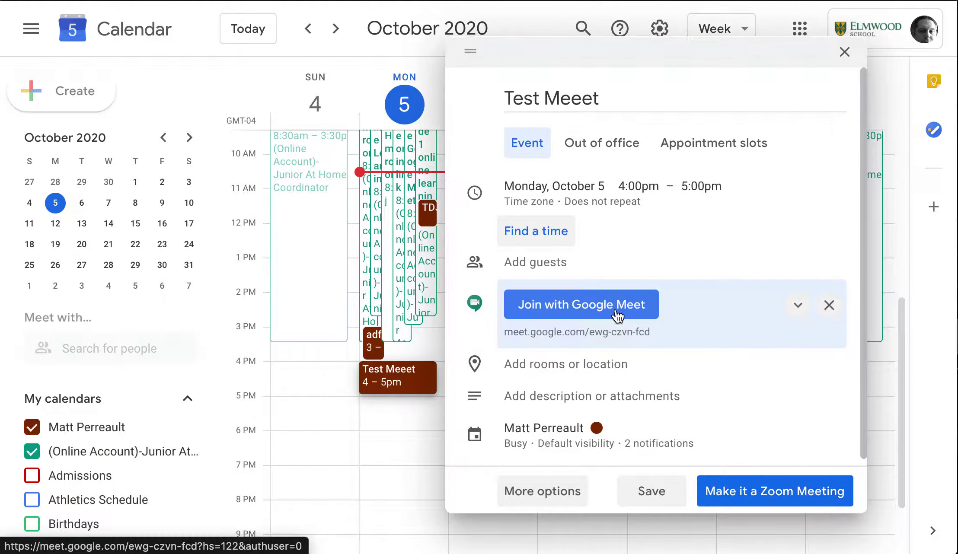
{"action": "left_click", "coordinate": [595, 198]}
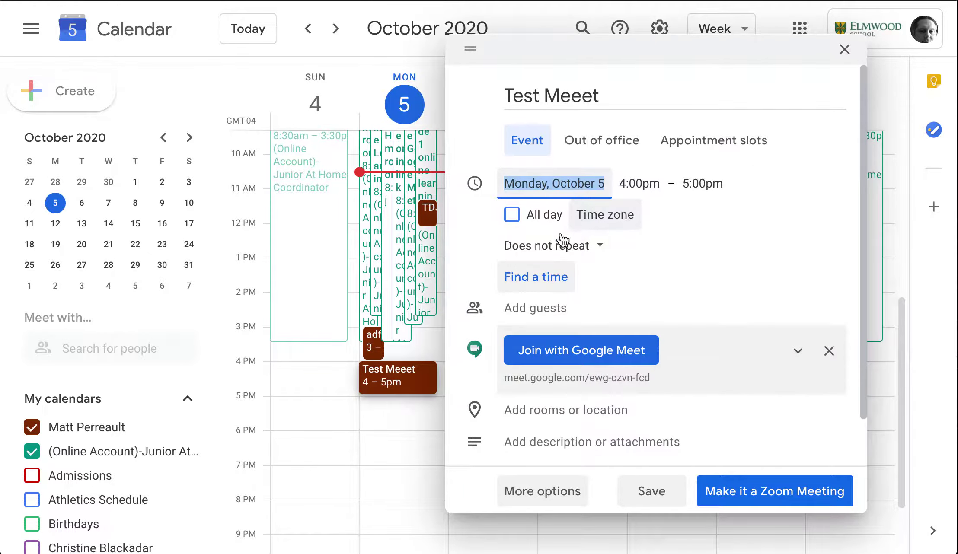
Set the event to repeat Weekly on Monday and save it
{"action": "left_click", "coordinate": [596, 253]}
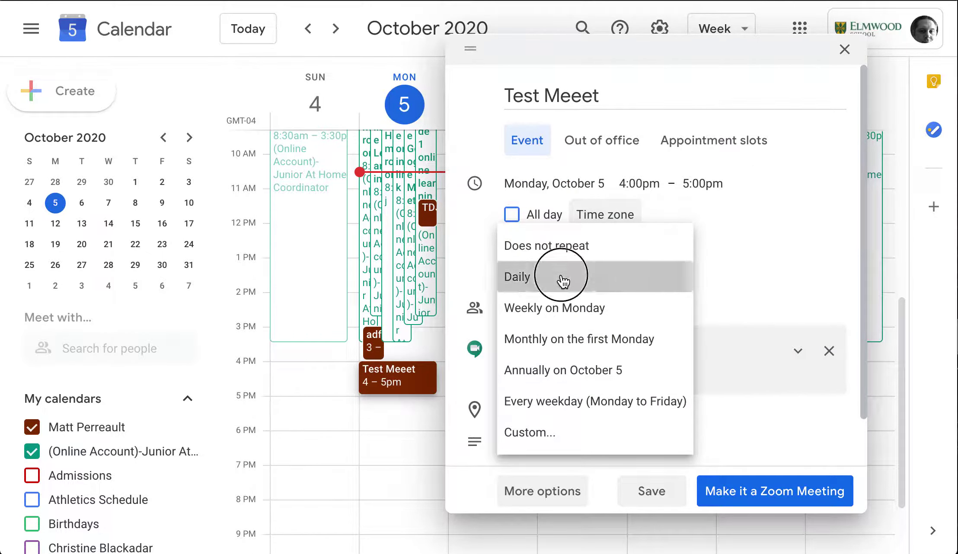
{"action": "left_click", "coordinate": [562, 305]}
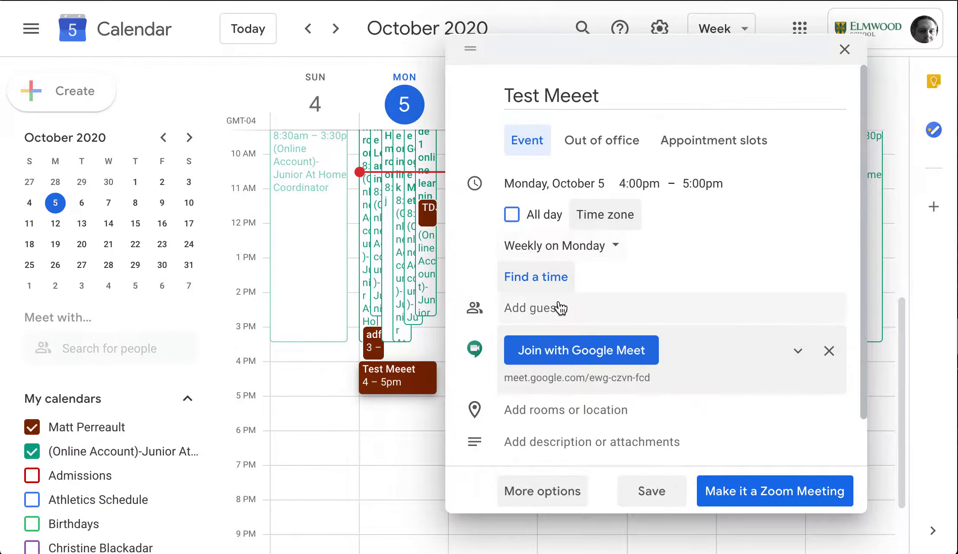
{"action": "left_click", "coordinate": [579, 255]}
{"action": "left_click", "coordinate": [579, 255]}
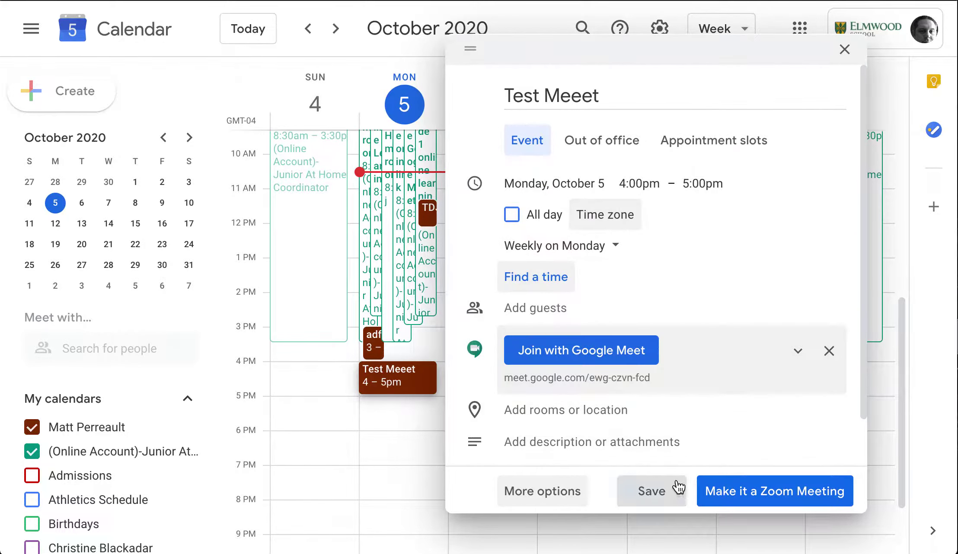
{"action": "left_click", "coordinate": [652, 492]}
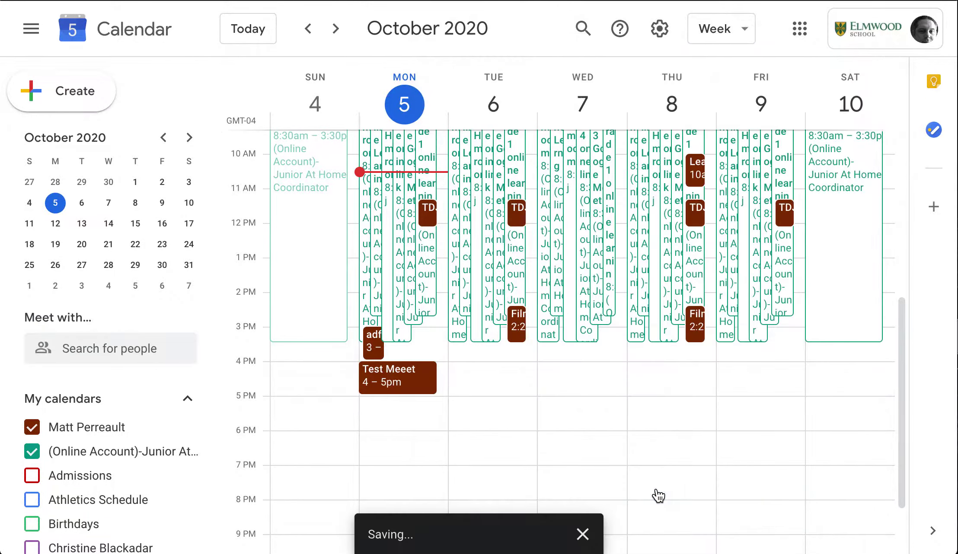
{"action": "left_click", "coordinate": [425, 375]}
Join the Test Meeet Google Meet call from its Calendar event
{"action": "left_click", "coordinate": [567, 290]}
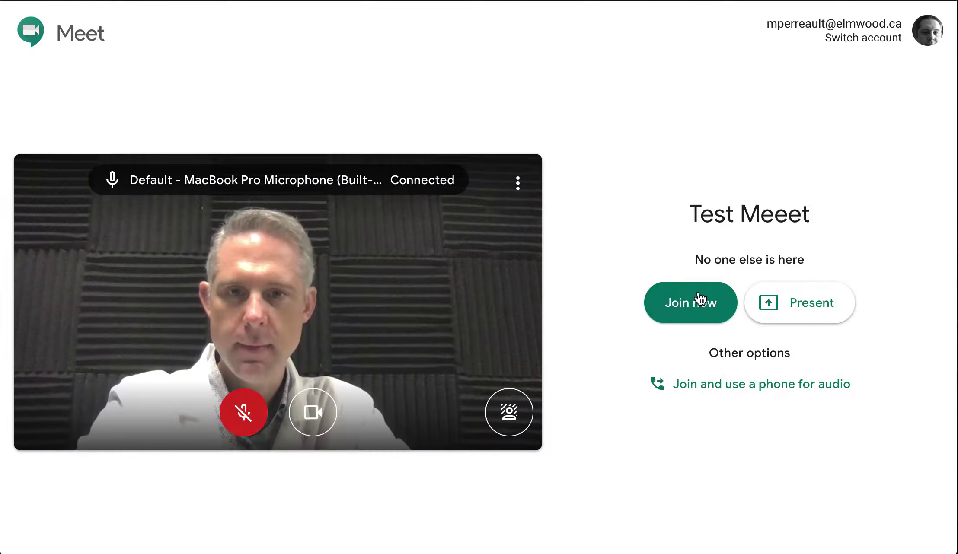
{"action": "left_click", "coordinate": [696, 301]}
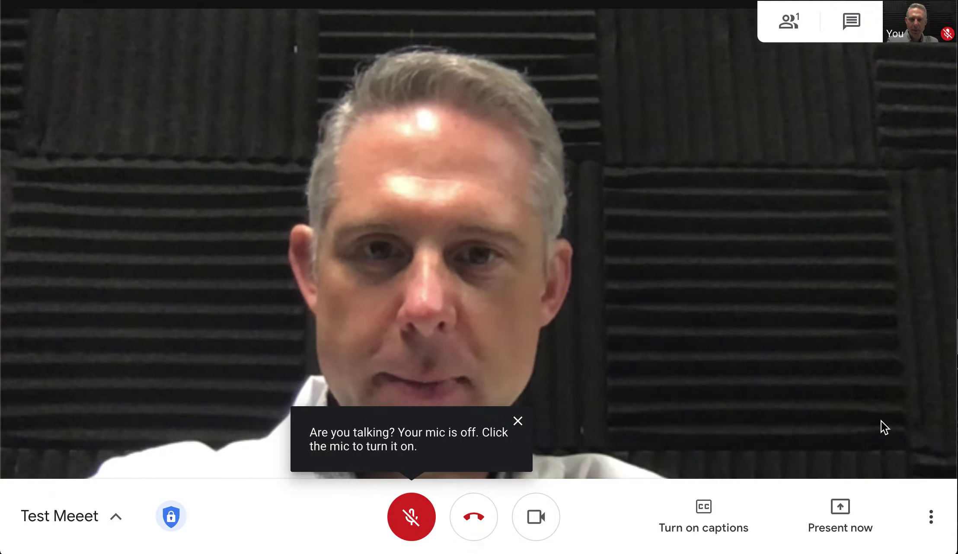
{"action": "left_click", "coordinate": [932, 531]}
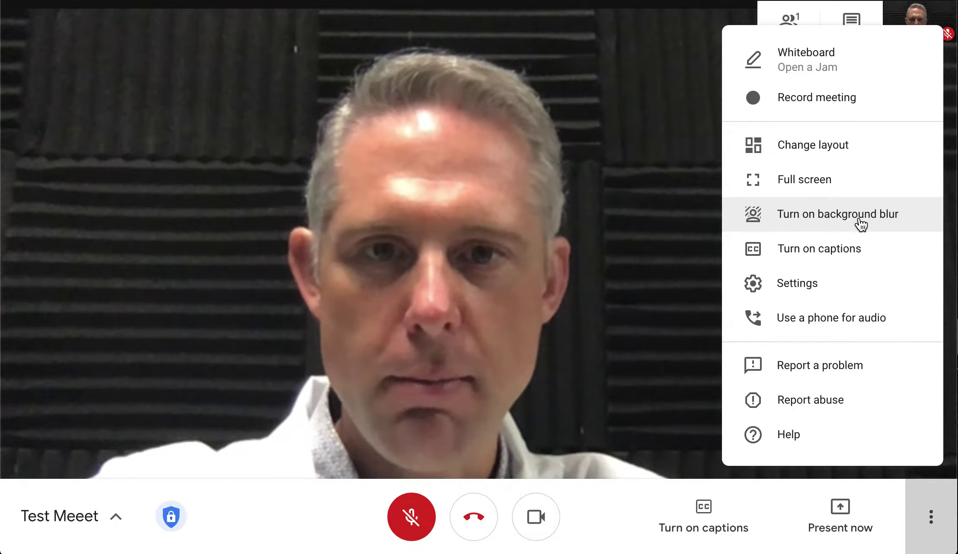
Turn on background blur and start recording, accepting the consent notice and dismissing the error
{"action": "left_click", "coordinate": [788, 215]}
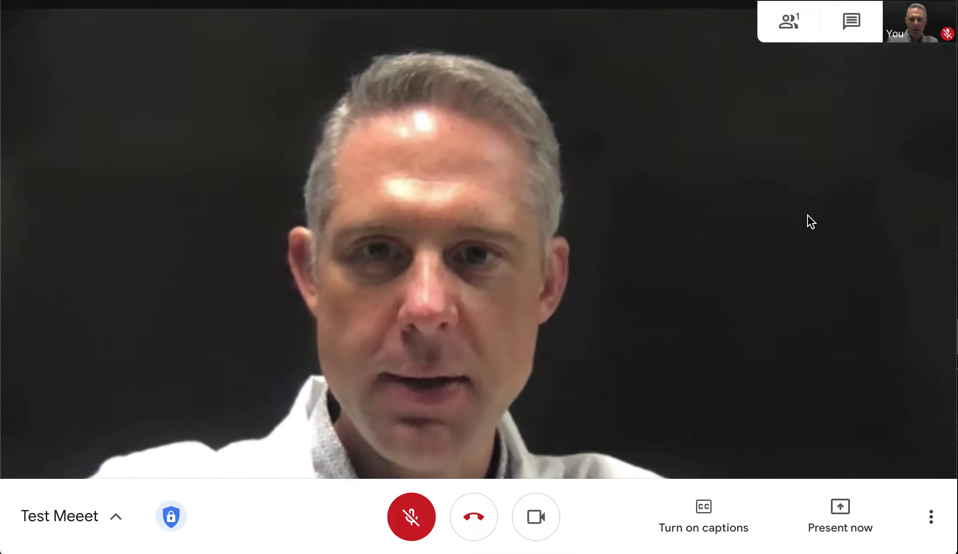
{"action": "left_click", "coordinate": [934, 519]}
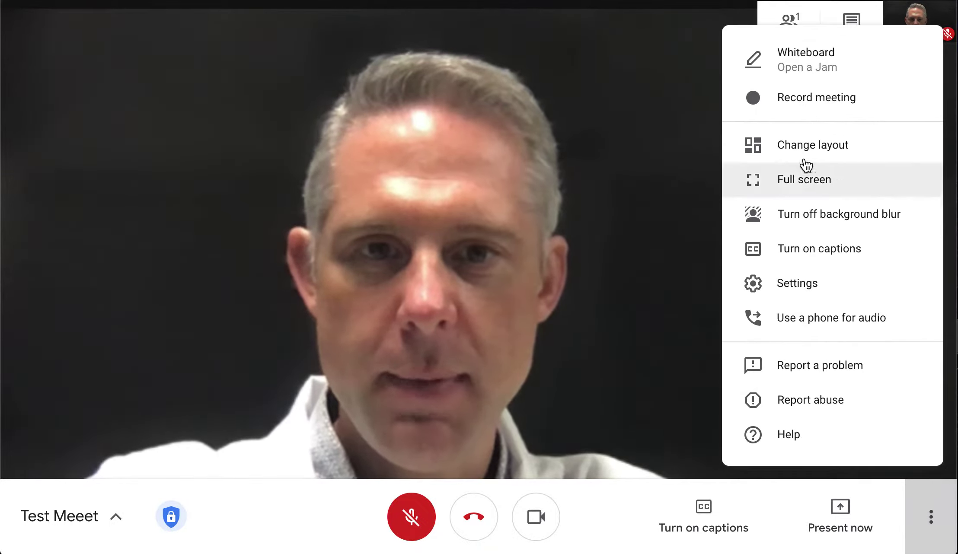
{"action": "left_click", "coordinate": [805, 106]}
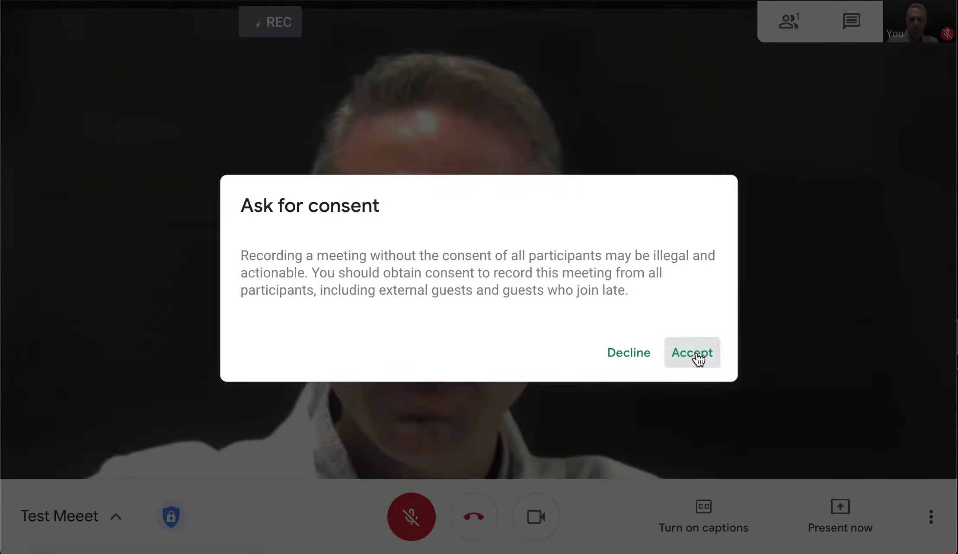
{"action": "left_click", "coordinate": [697, 354]}
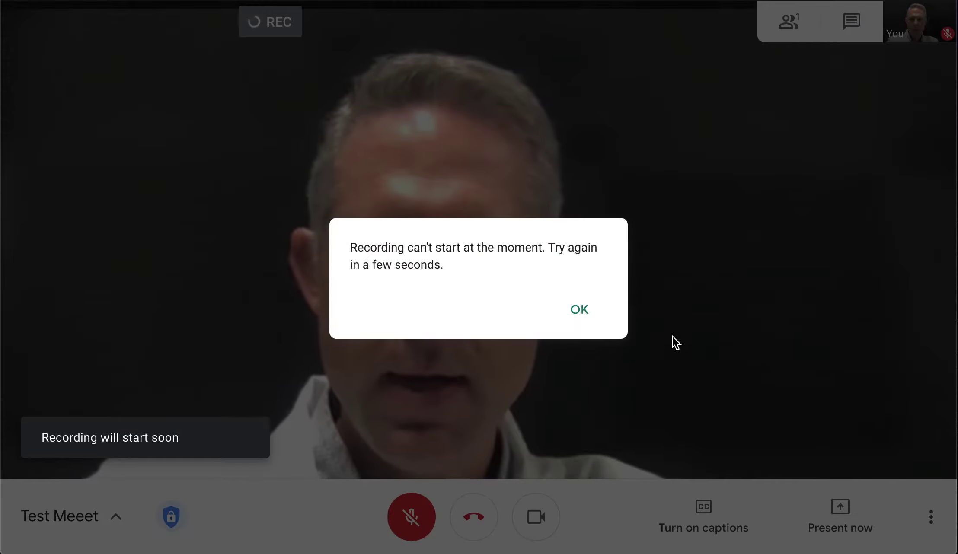
{"action": "left_click", "coordinate": [604, 315]}
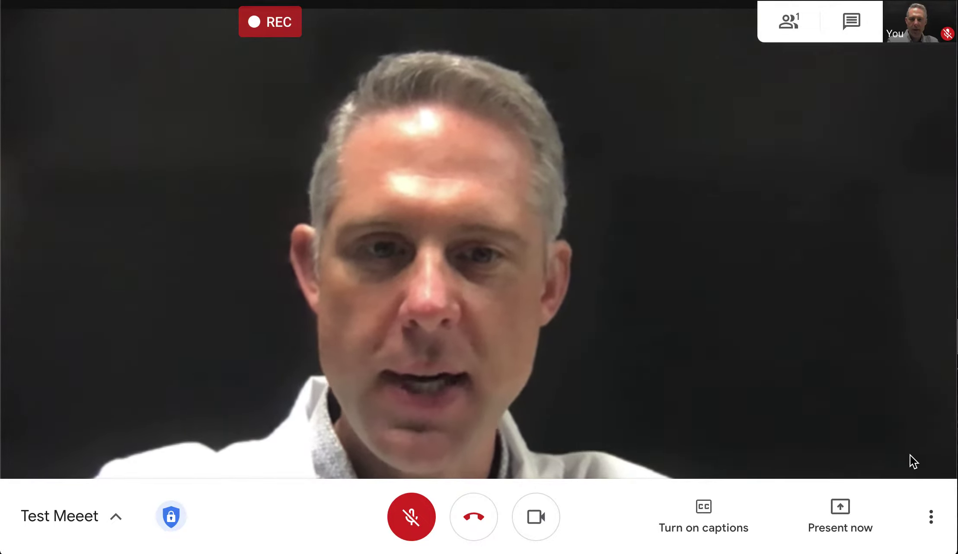
{"action": "left_click", "coordinate": [932, 521]}
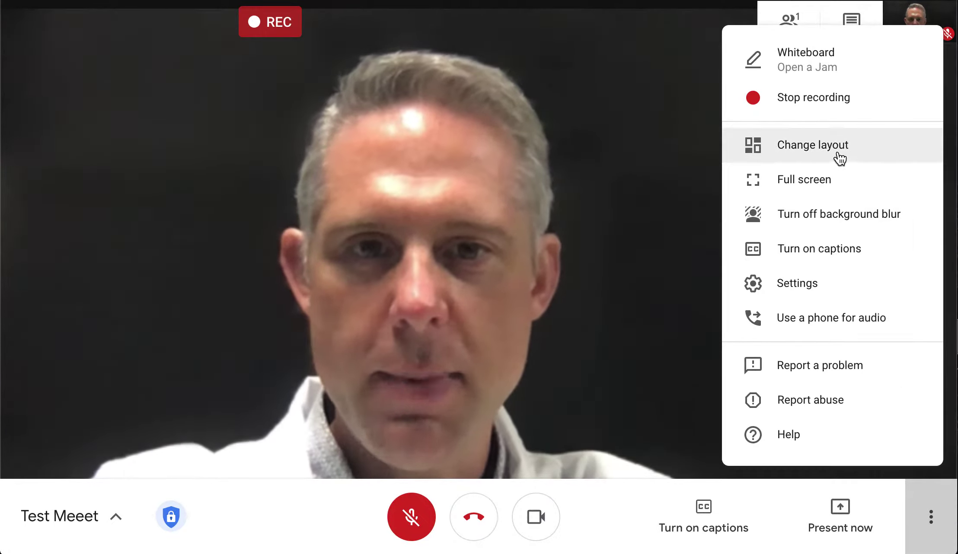
Turn off background blur and bring up the Meeting safety settings
{"action": "left_click", "coordinate": [863, 220]}
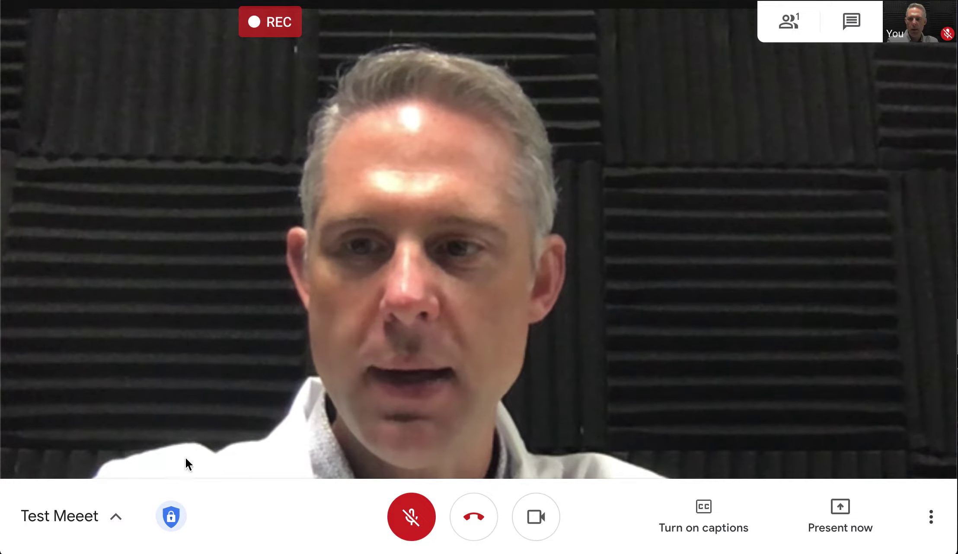
{"action": "left_click", "coordinate": [170, 519]}
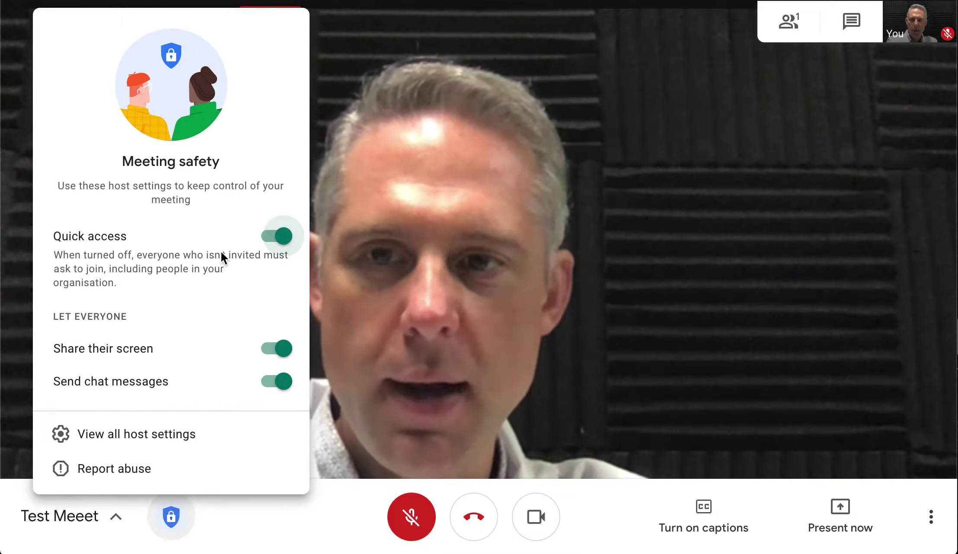
Turn off Quick access and participant screen sharing in Meeting safety
{"action": "left_click", "coordinate": [269, 239]}
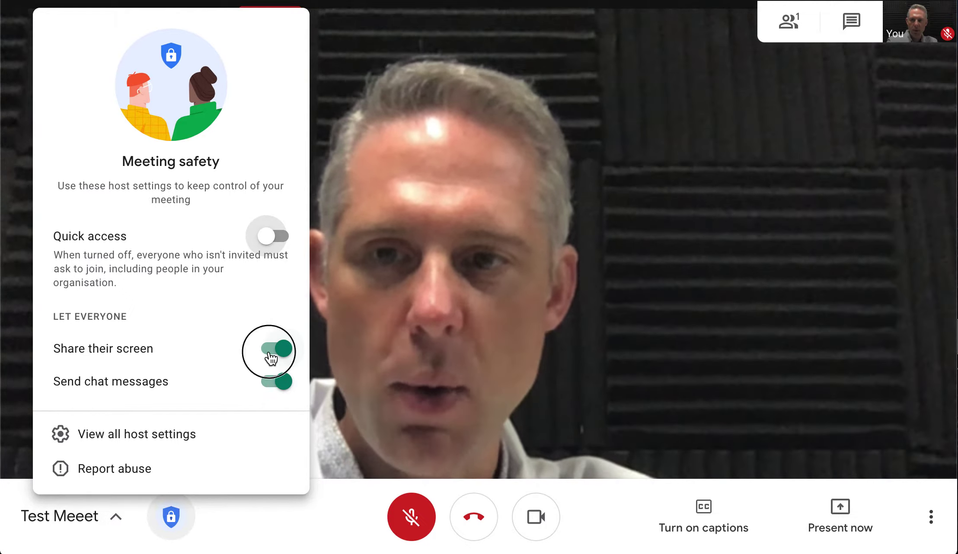
{"action": "left_click", "coordinate": [271, 356]}
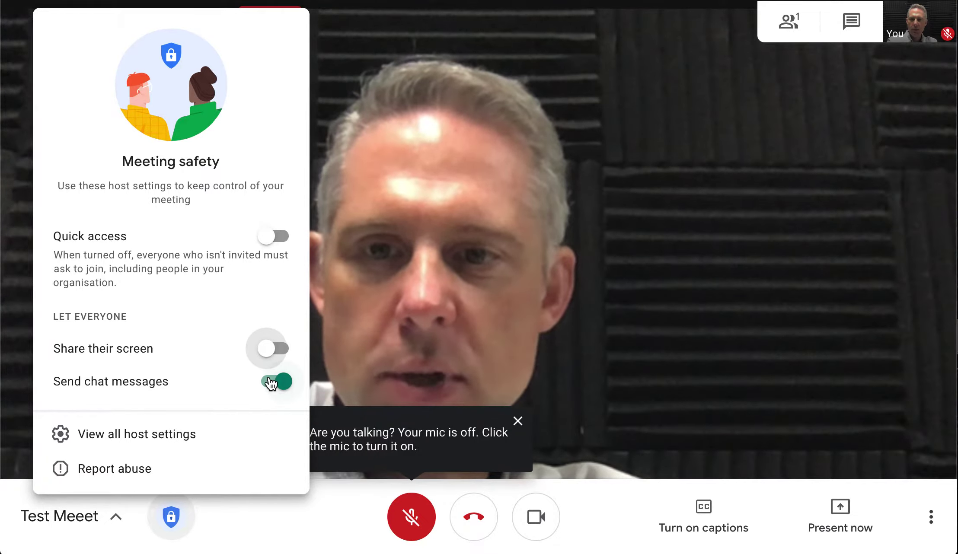
{"action": "left_click", "coordinate": [321, 430]}
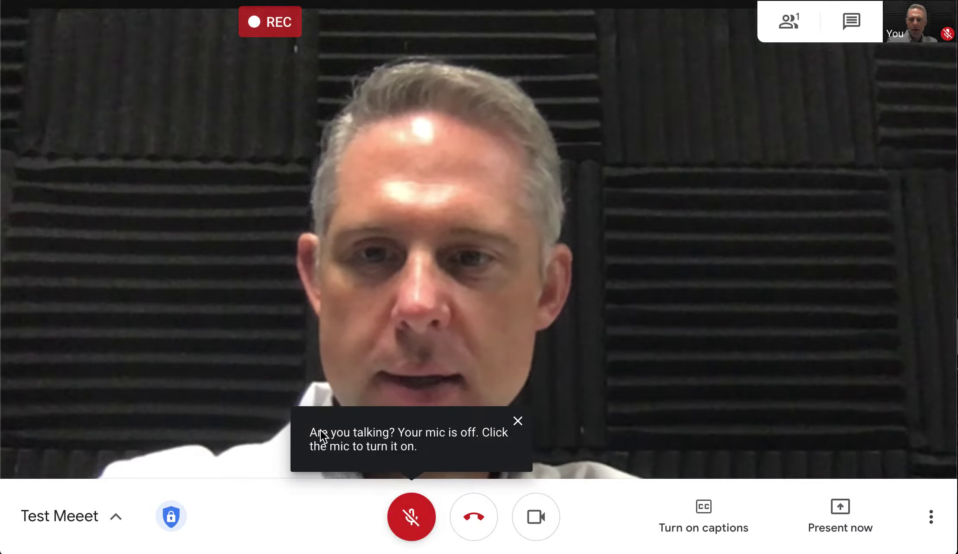
Unmute the microphone and turn off chat messages for everyone
{"action": "left_click", "coordinate": [409, 510]}
{"action": "left_click", "coordinate": [171, 517]}
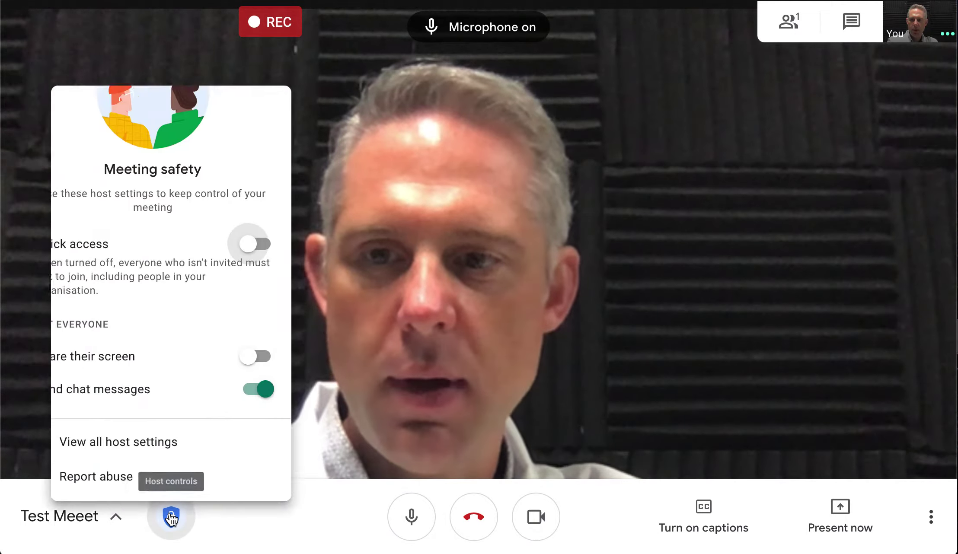
{"action": "left_click", "coordinate": [277, 385]}
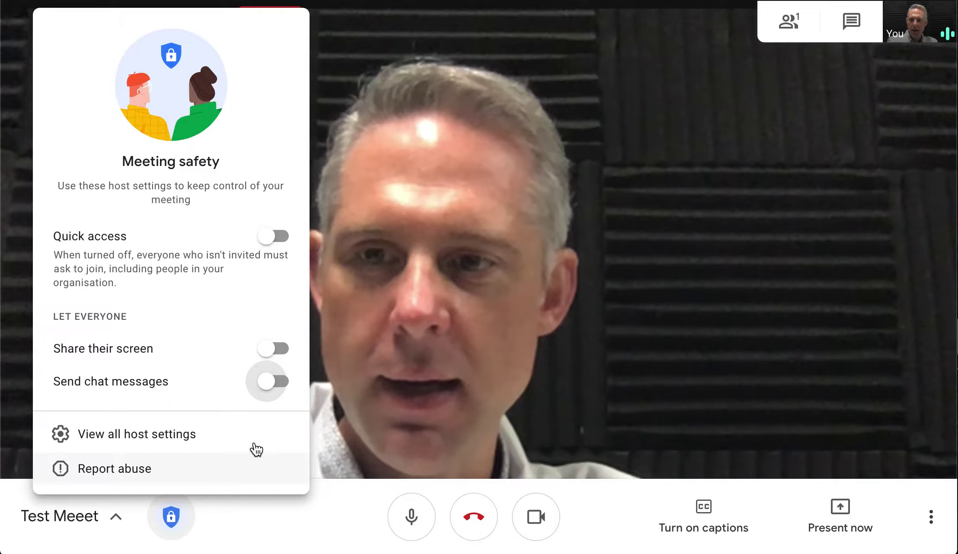
{"action": "left_click", "coordinate": [518, 350]}
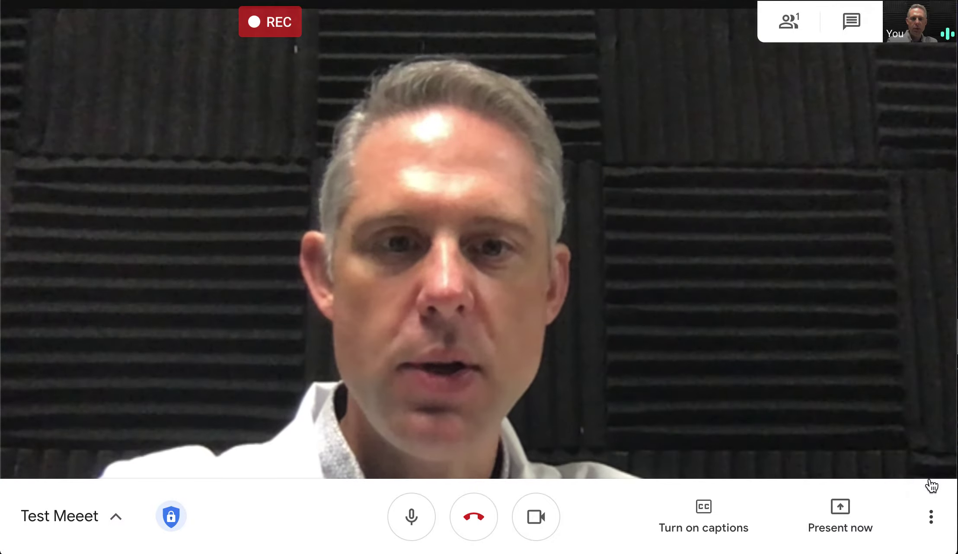
Start a new blank whiteboard Jam from the call's Whiteboard option
{"action": "left_click", "coordinate": [933, 515]}
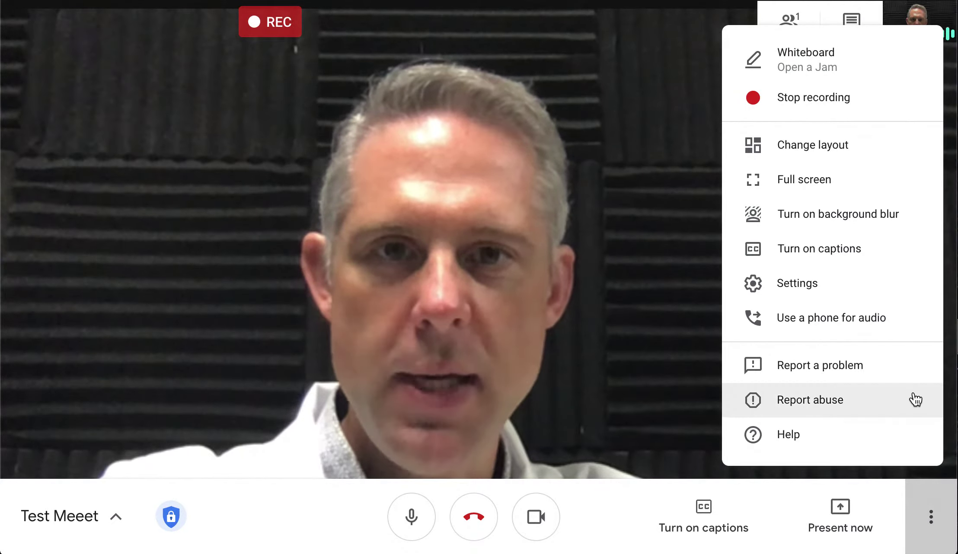
{"action": "left_click", "coordinate": [935, 539]}
{"action": "left_click", "coordinate": [937, 538]}
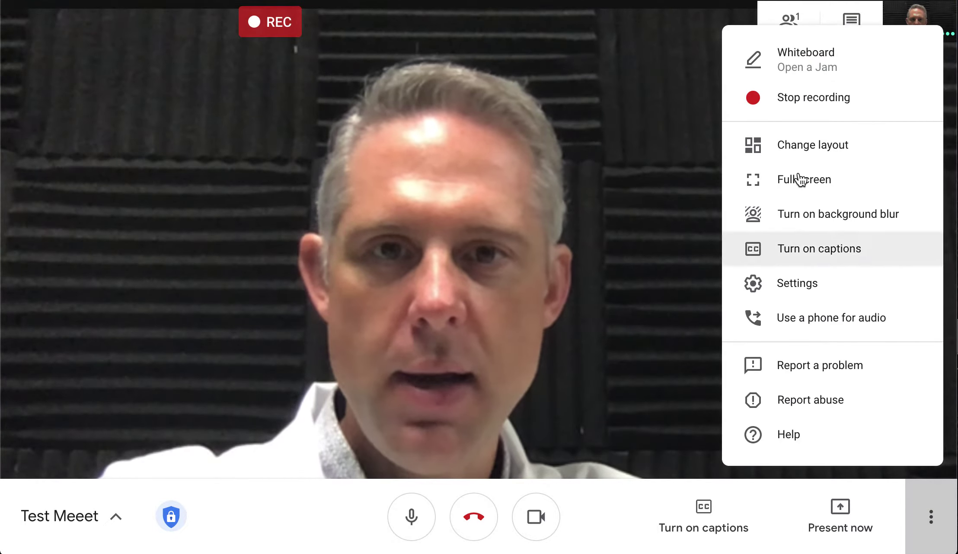
{"action": "left_click", "coordinate": [780, 69]}
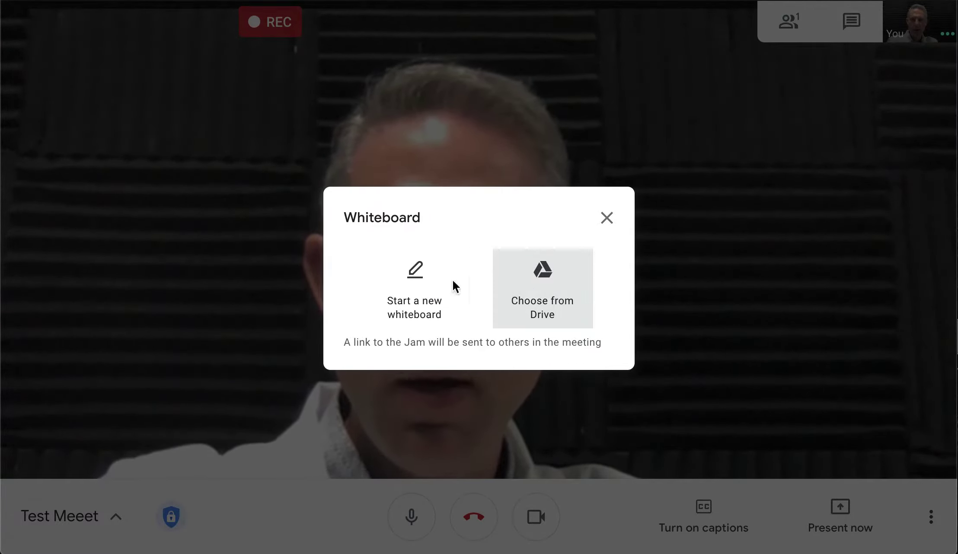
{"action": "left_click", "coordinate": [417, 279]}
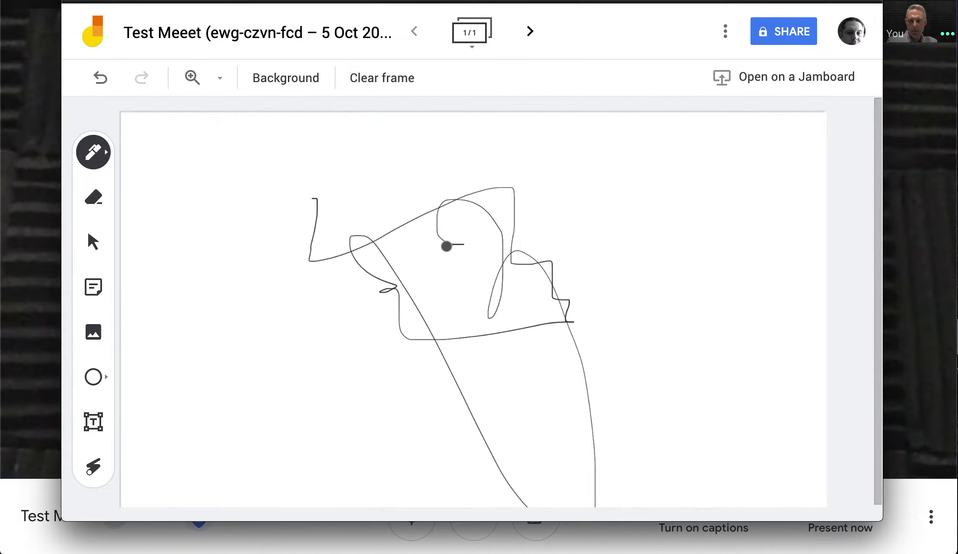
Check the meeting details' Attachments tab, which lists the new whiteboard Jam
{"action": "left_click", "coordinate": [48, 520]}
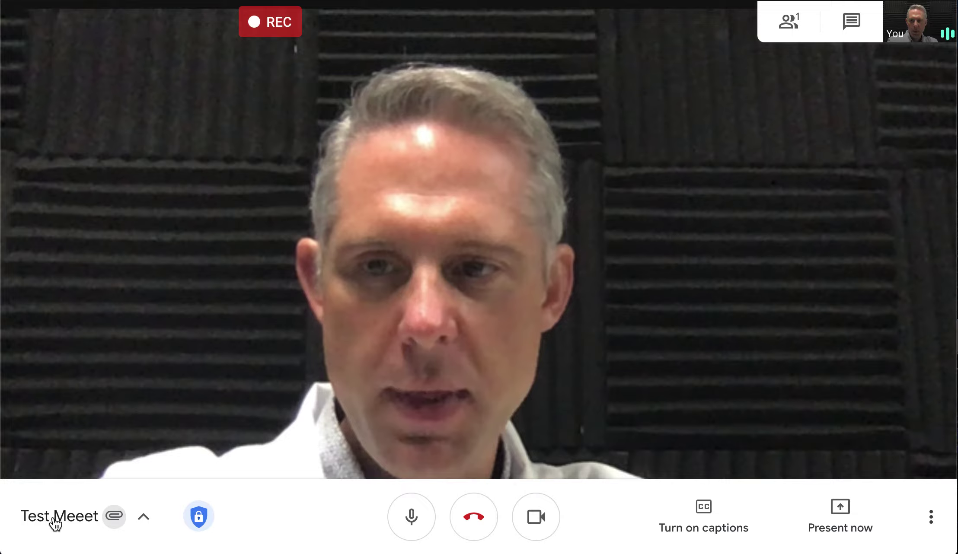
{"action": "left_click", "coordinate": [150, 529]}
{"action": "left_click", "coordinate": [359, 219]}
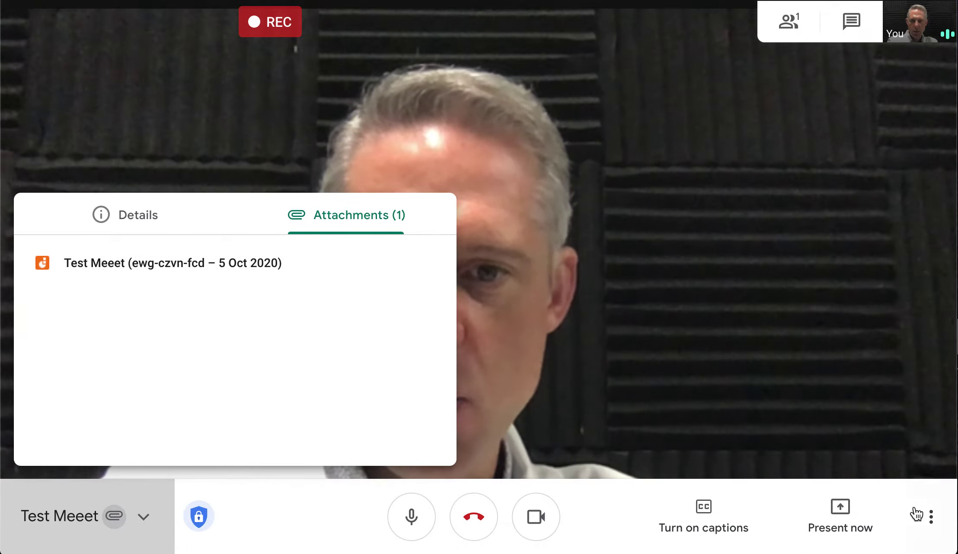
{"action": "left_click", "coordinate": [925, 517]}
{"action": "left_click", "coordinate": [941, 526]}
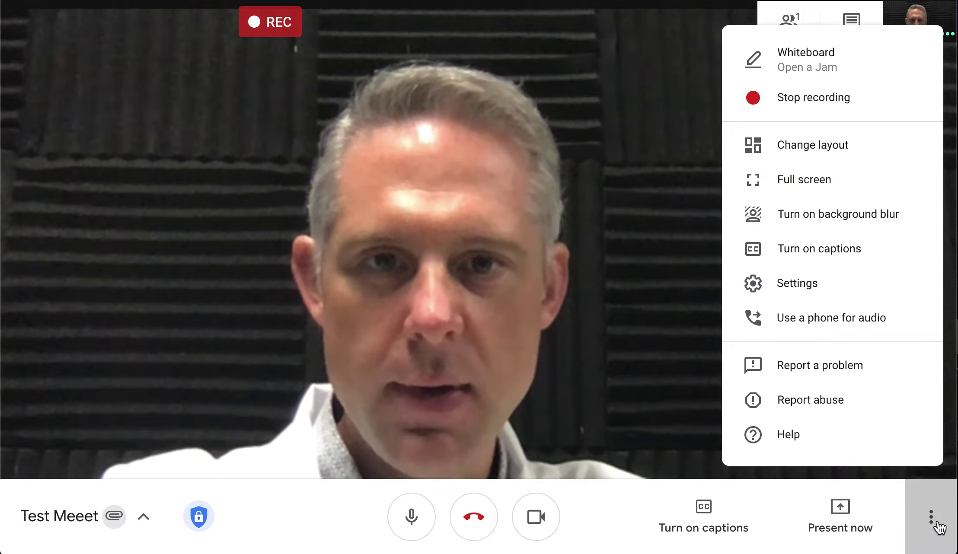
Present the Test Meeet whiteboard window to everyone in the call
{"action": "left_click", "coordinate": [866, 515]}
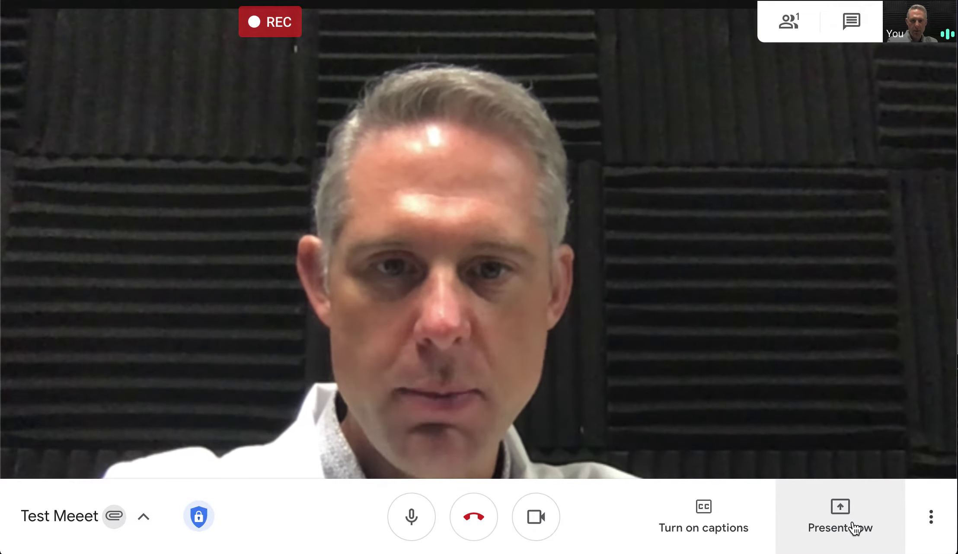
{"action": "left_click", "coordinate": [852, 526]}
{"action": "left_click", "coordinate": [826, 409]}
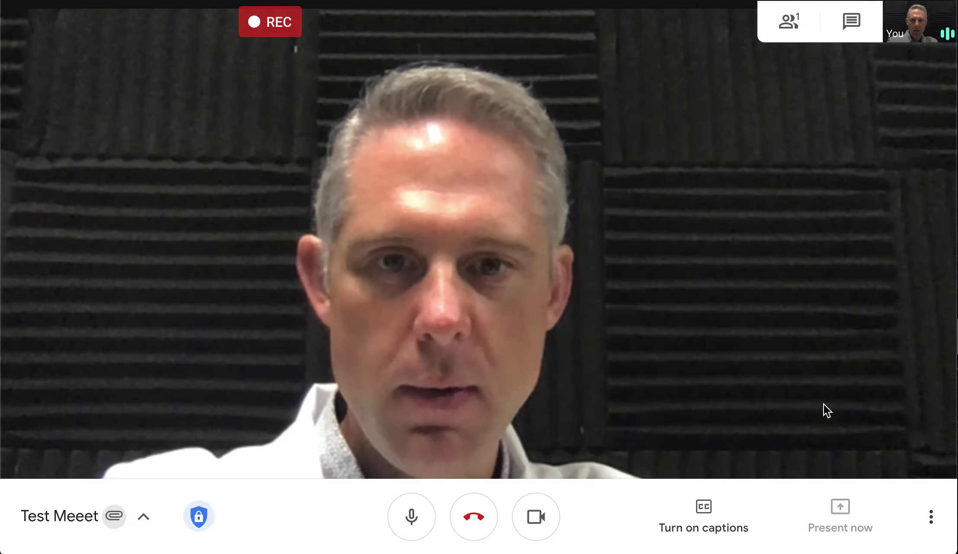
{"action": "left_click", "coordinate": [433, 93]}
{"action": "left_click", "coordinate": [716, 226]}
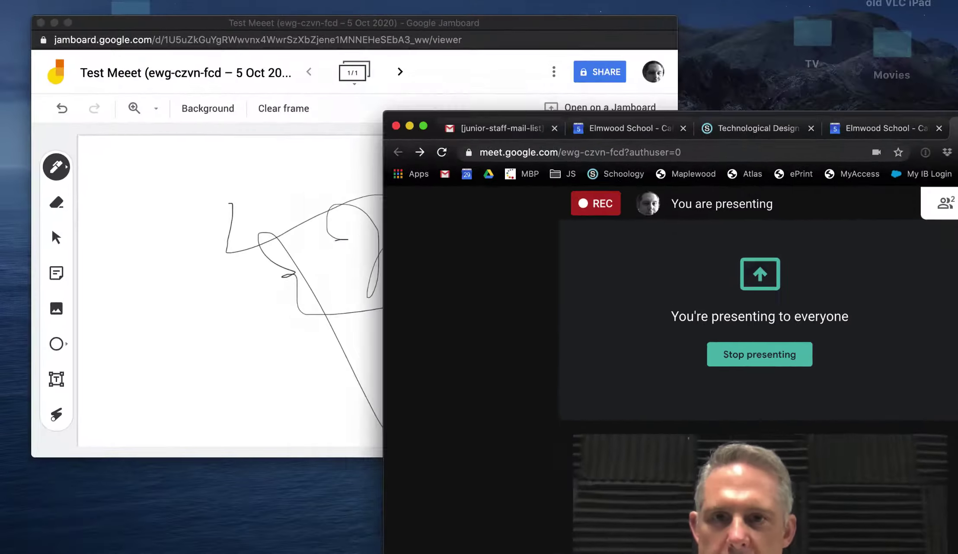
Add a 'zsd' sticky note to the Jamboard whiteboard
{"action": "left_click", "coordinate": [272, 71]}
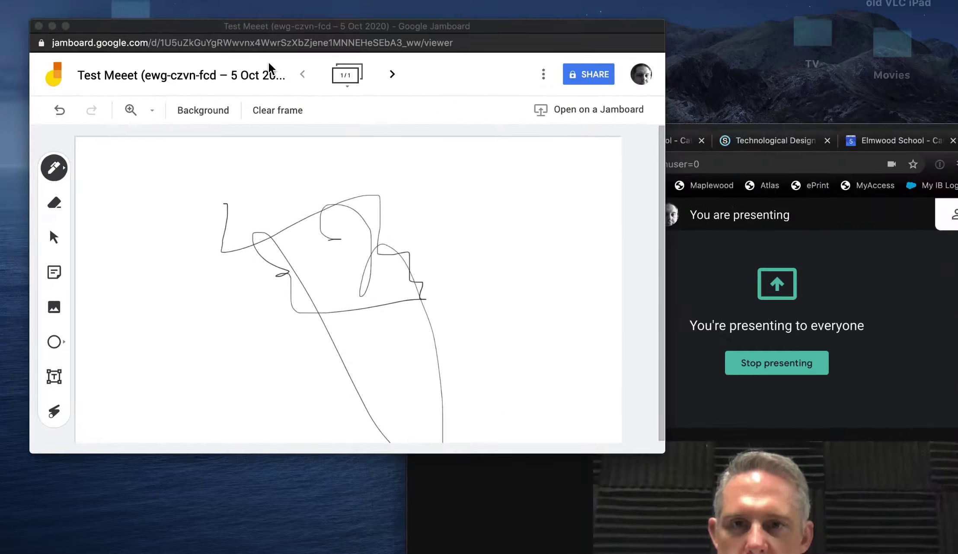
{"action": "left_click", "coordinate": [101, 280]}
{"action": "type", "text": "zsd"}
{"action": "left_click", "coordinate": [631, 351]}
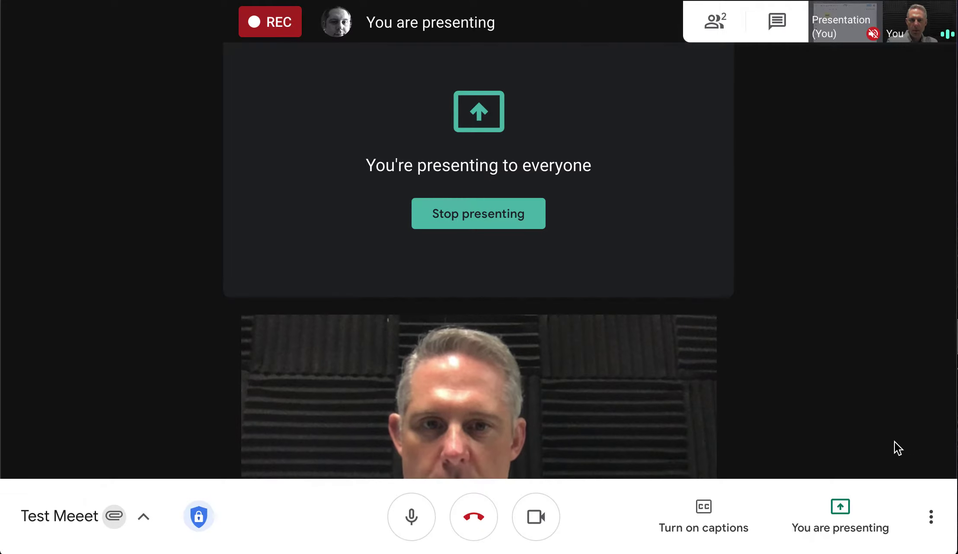
{"action": "left_click", "coordinate": [932, 521]}
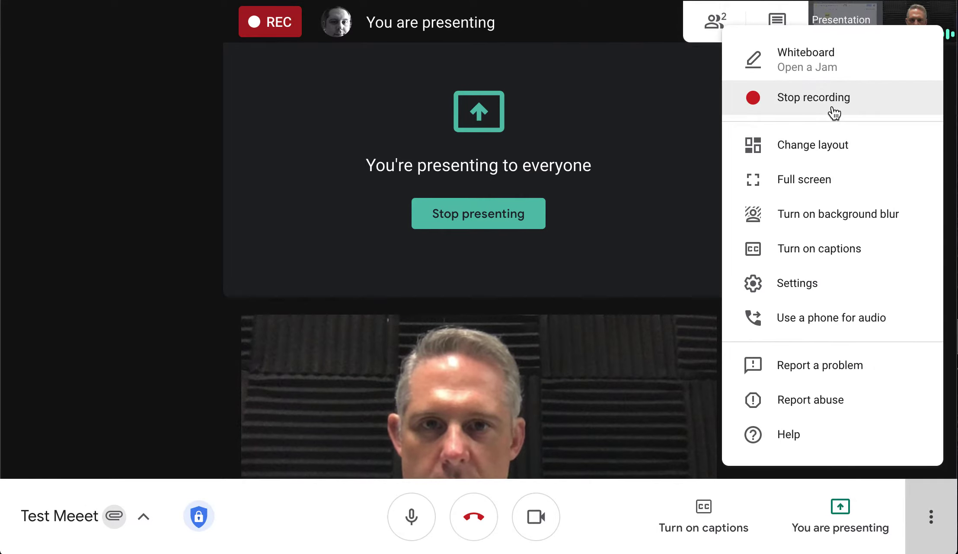
Stop the meeting recording and confirm in the dialog
{"action": "left_click", "coordinate": [774, 109]}
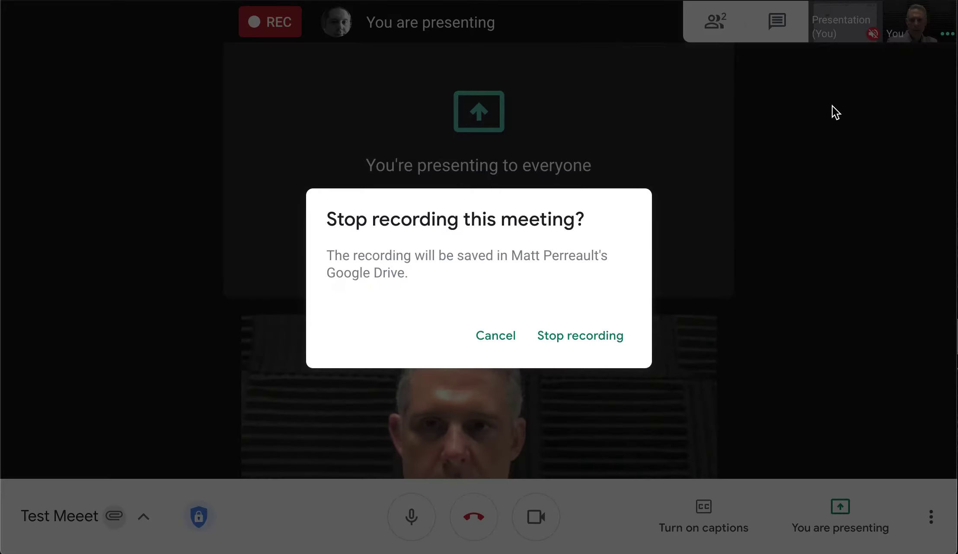
{"action": "left_click", "coordinate": [572, 338]}
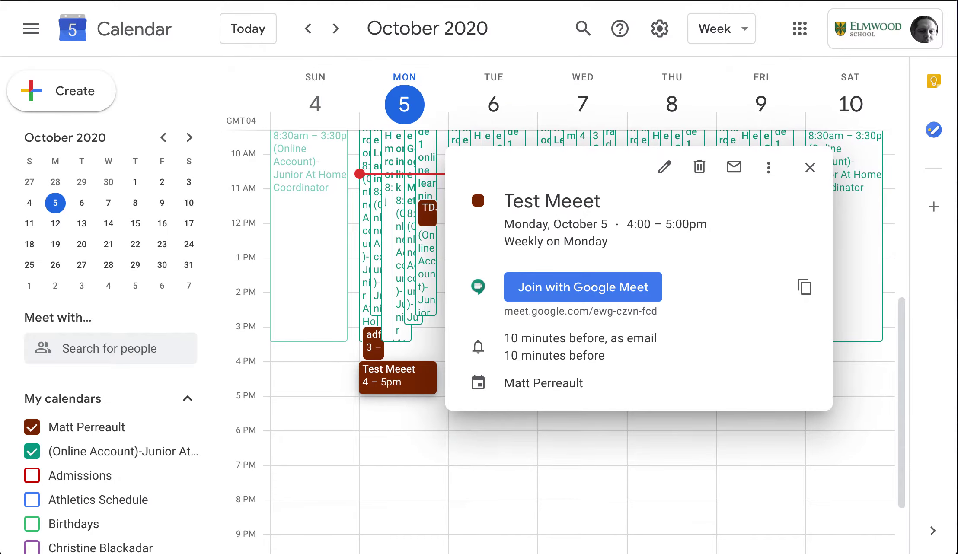
Reopen the Test Meeet event's details card and glance at its more-actions list
{"action": "left_click", "coordinate": [808, 170]}
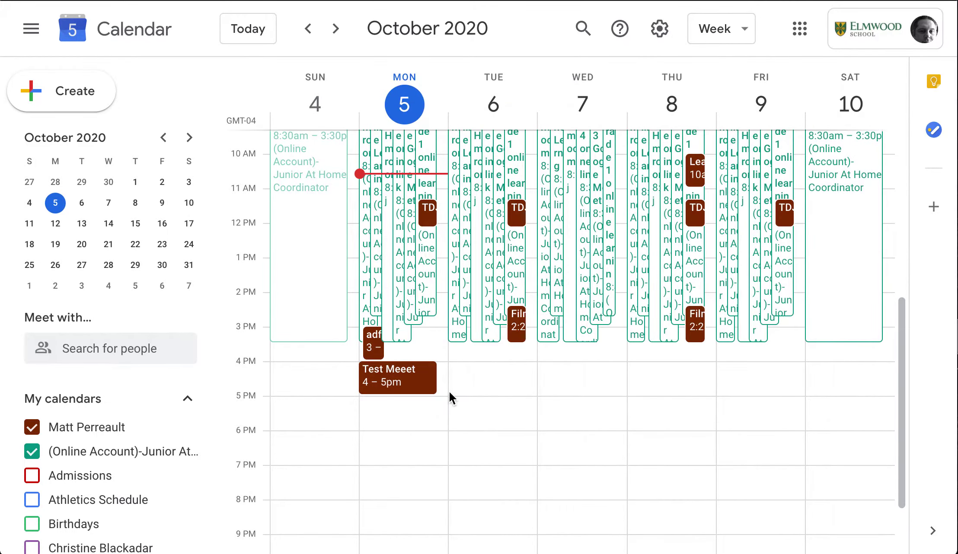
{"action": "left_click", "coordinate": [406, 384]}
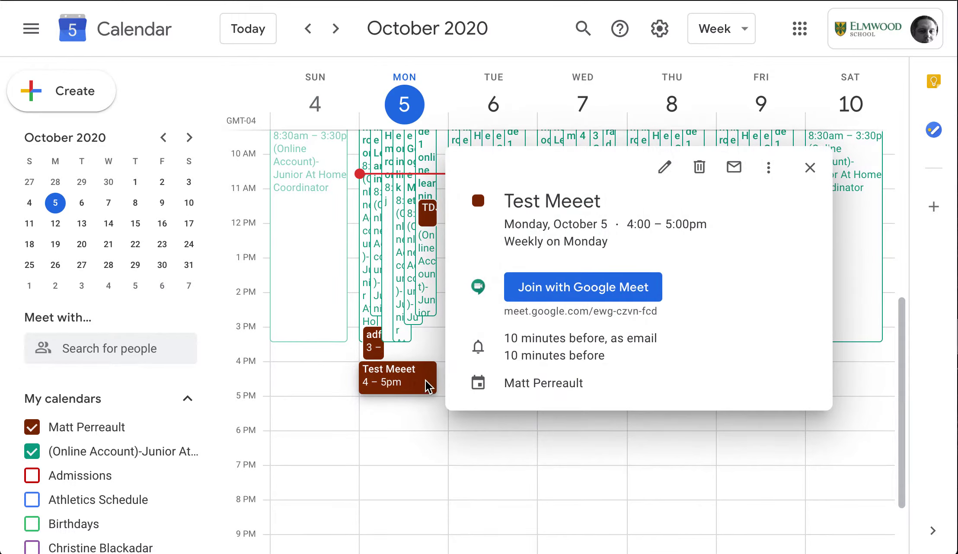
{"action": "left_click", "coordinate": [777, 168]}
{"action": "left_click", "coordinate": [632, 396]}
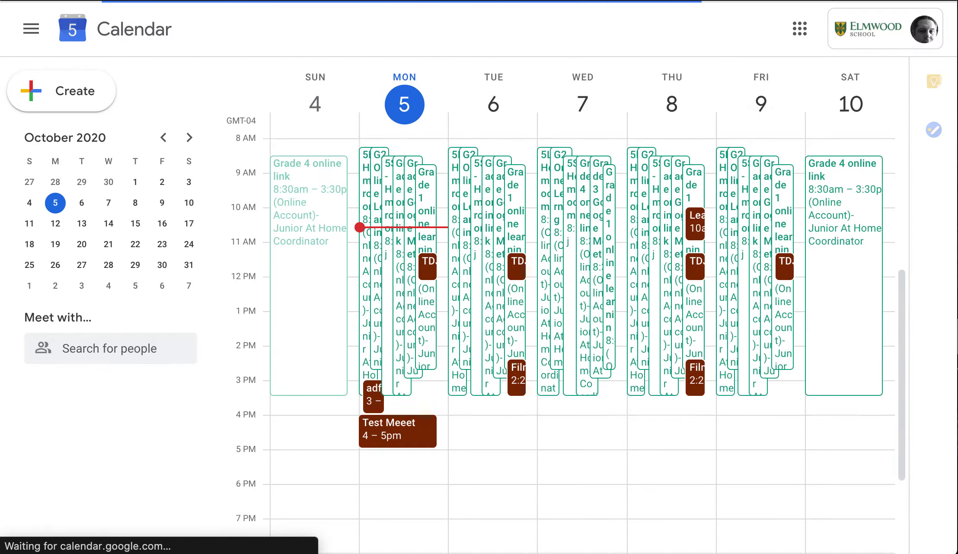
Review the Meet link and notifications in the event editor, then close it unchanged
{"action": "left_click", "coordinate": [409, 441]}
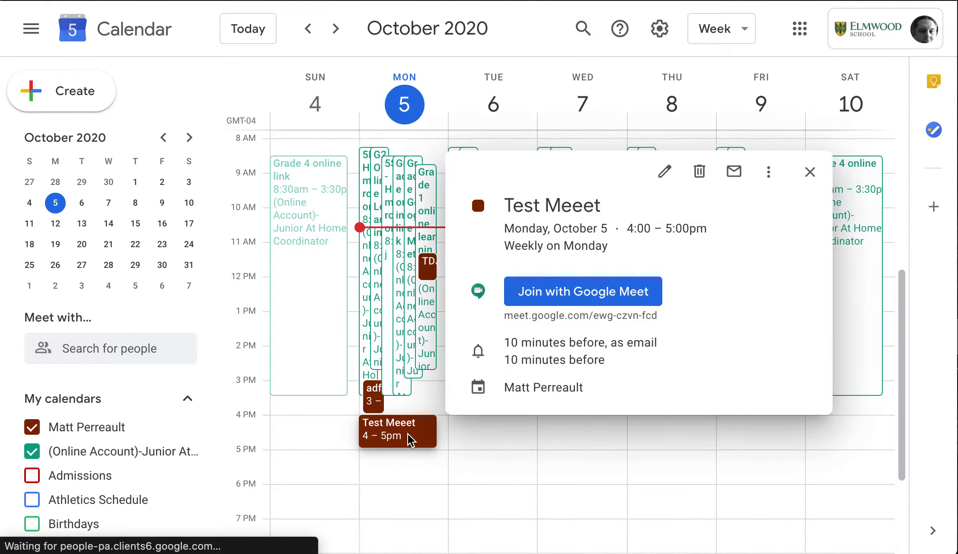
{"action": "left_click", "coordinate": [665, 174]}
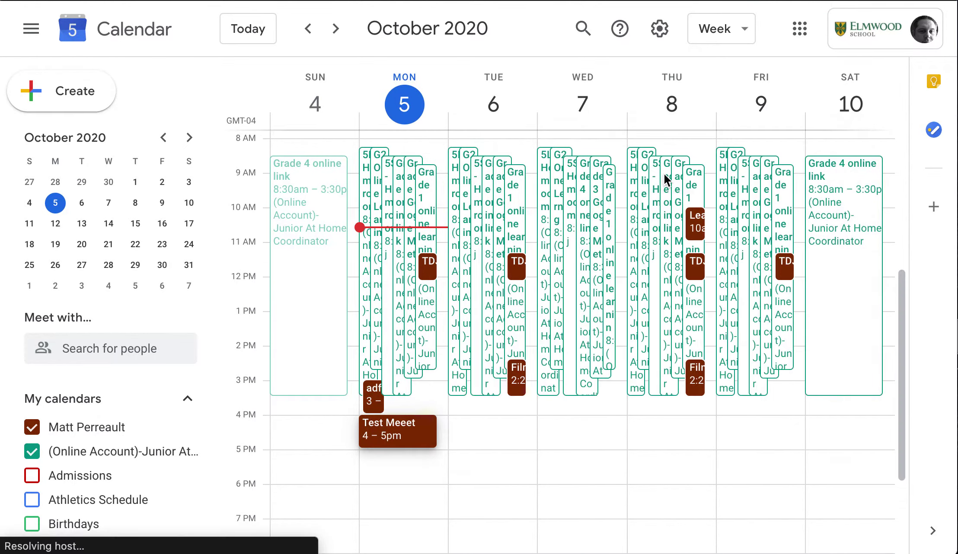
{"action": "scroll", "coordinate": [393, 341], "scroll_direction": "down", "scroll_amount": 5}
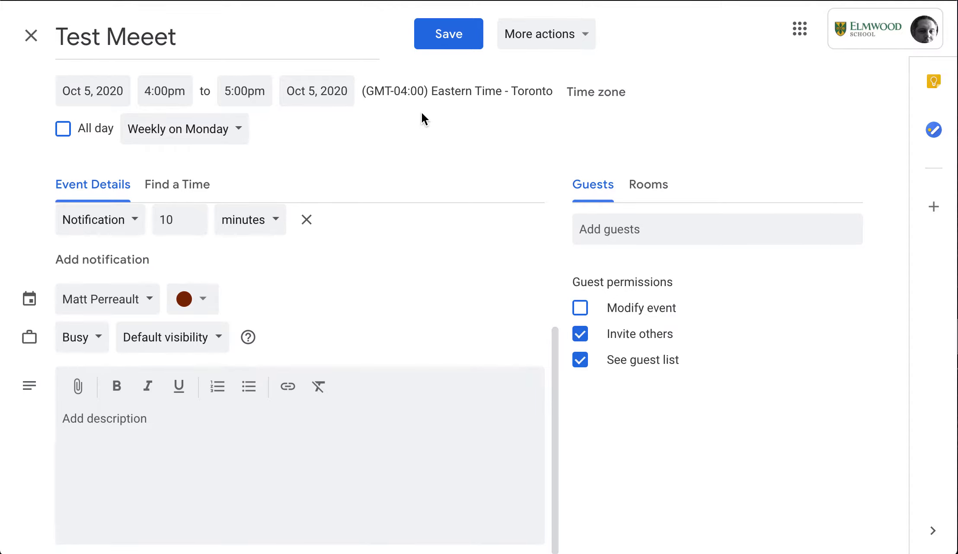
{"action": "scroll", "coordinate": [456, 355], "scroll_direction": "up", "scroll_amount": 4}
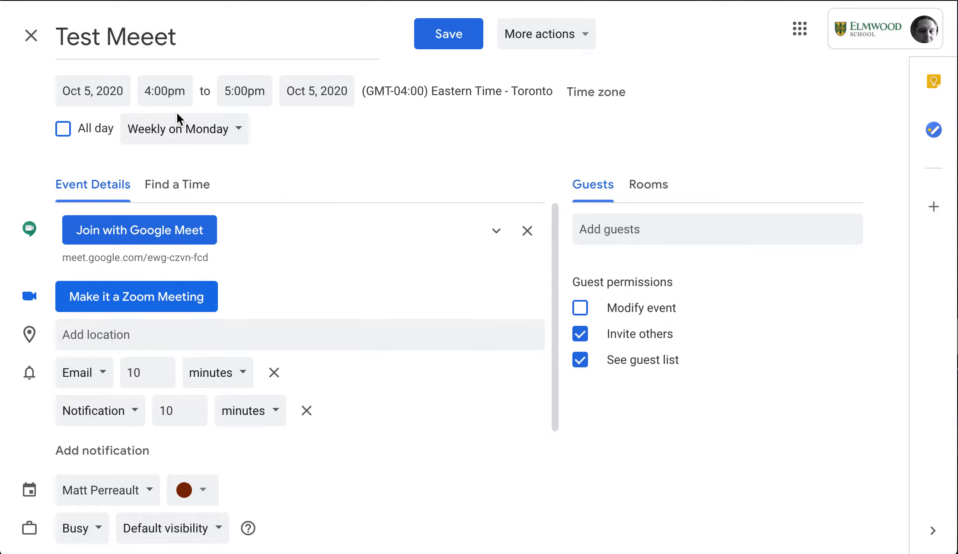
{"action": "left_click", "coordinate": [30, 41]}
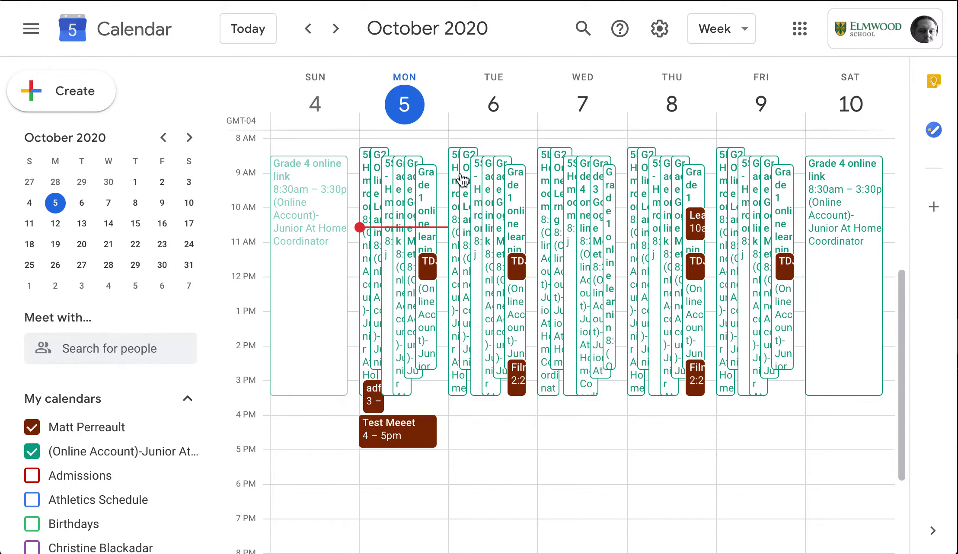
Compare the Meet links of the October 12 and October 5 Test Meeet occurrences
{"action": "left_click", "coordinate": [336, 29]}
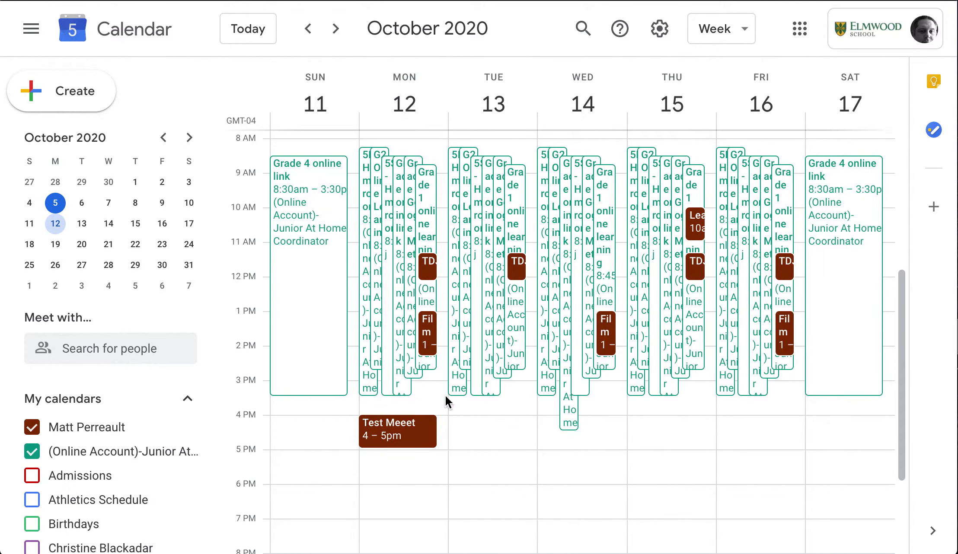
{"action": "left_click", "coordinate": [420, 441]}
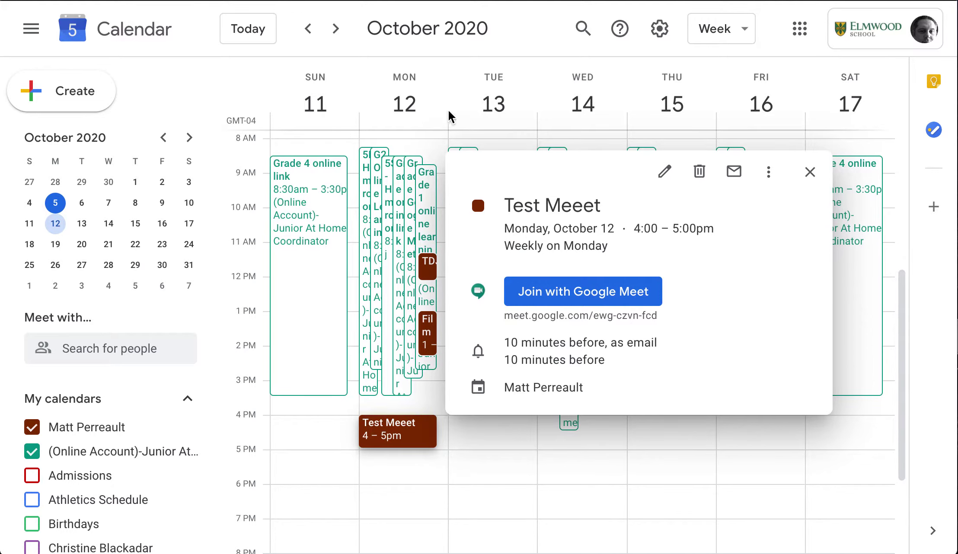
{"action": "left_click", "coordinate": [563, 475]}
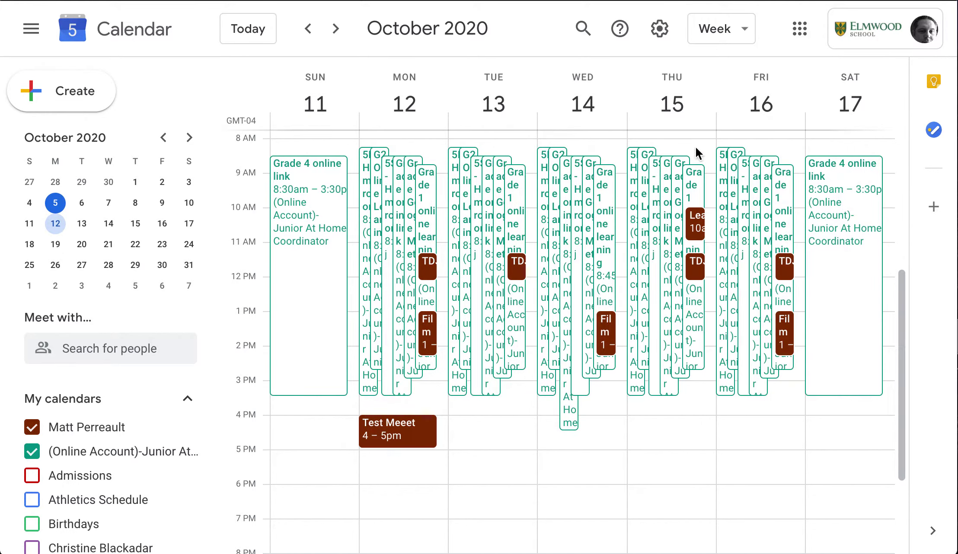
{"action": "left_click", "coordinate": [399, 437]}
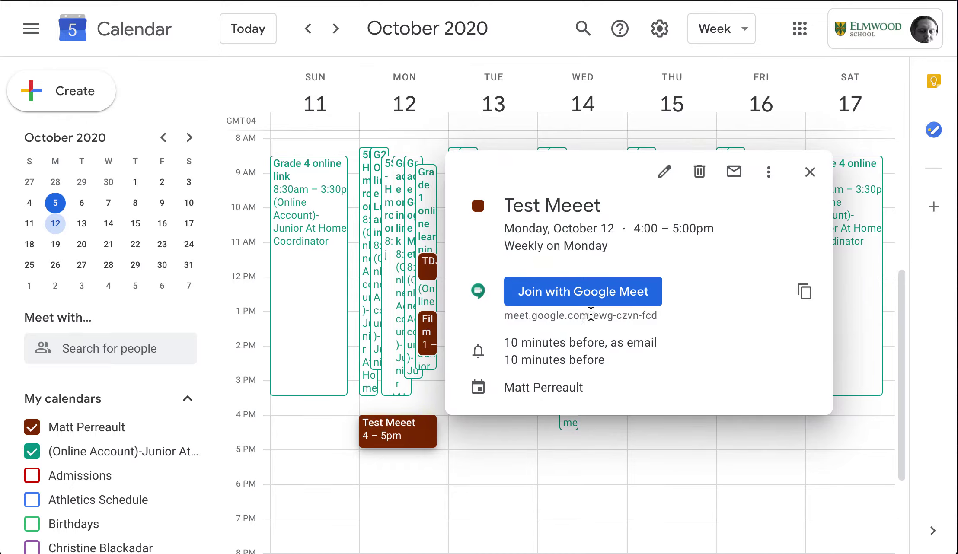
{"action": "left_click", "coordinate": [531, 466]}
{"action": "left_click", "coordinate": [311, 29]}
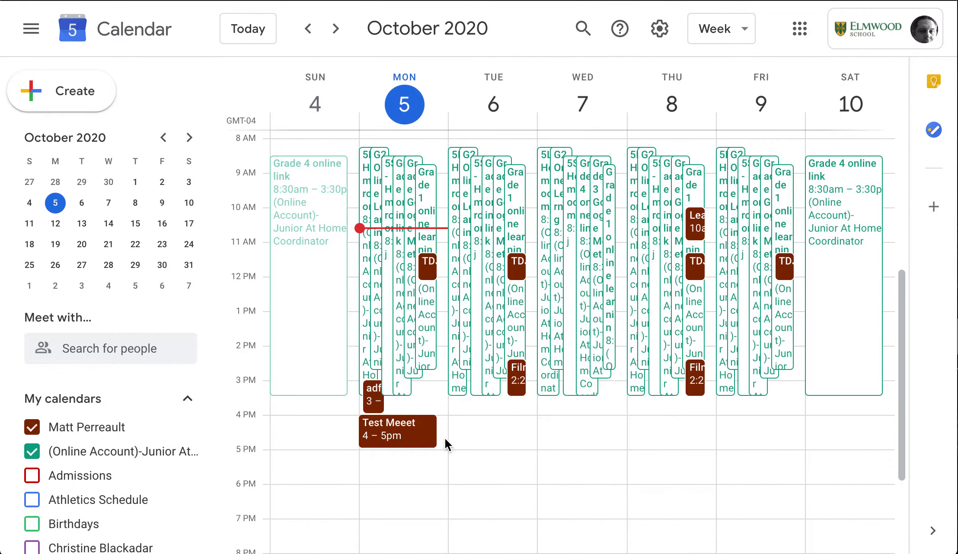
{"action": "left_click", "coordinate": [404, 436]}
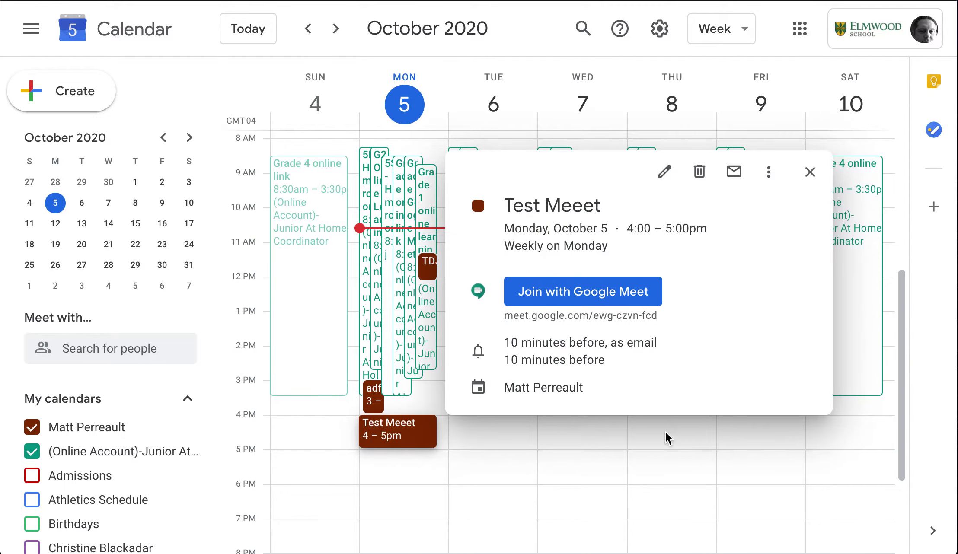
{"action": "left_click", "coordinate": [666, 436]}
Open the October 12 Test Meeet occurrence and join its Meet call
{"action": "left_click", "coordinate": [337, 31]}
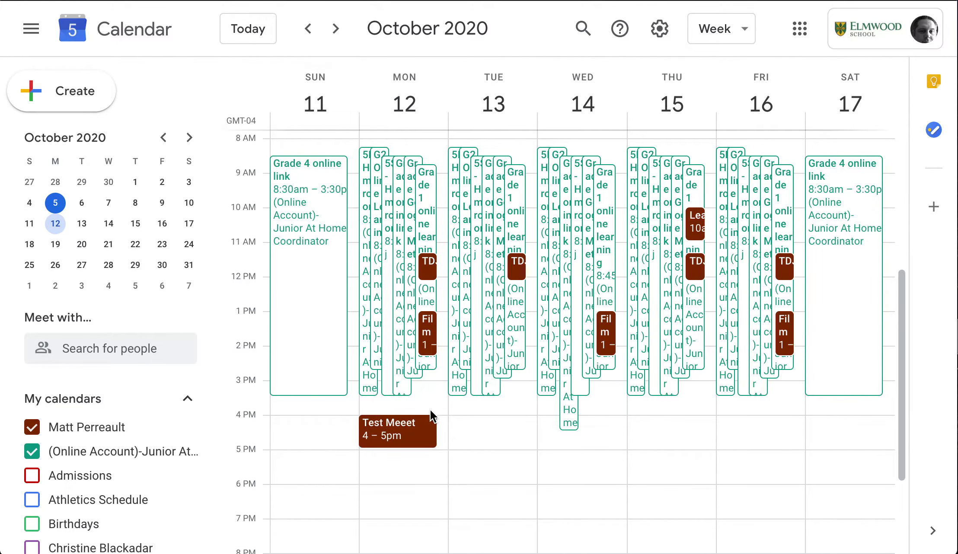
{"action": "left_click", "coordinate": [419, 431]}
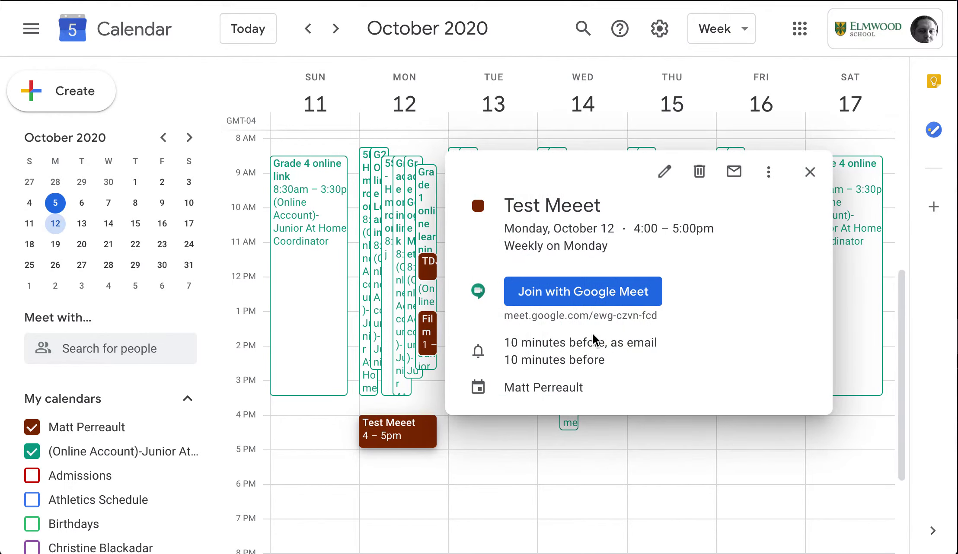
{"action": "left_click", "coordinate": [577, 295]}
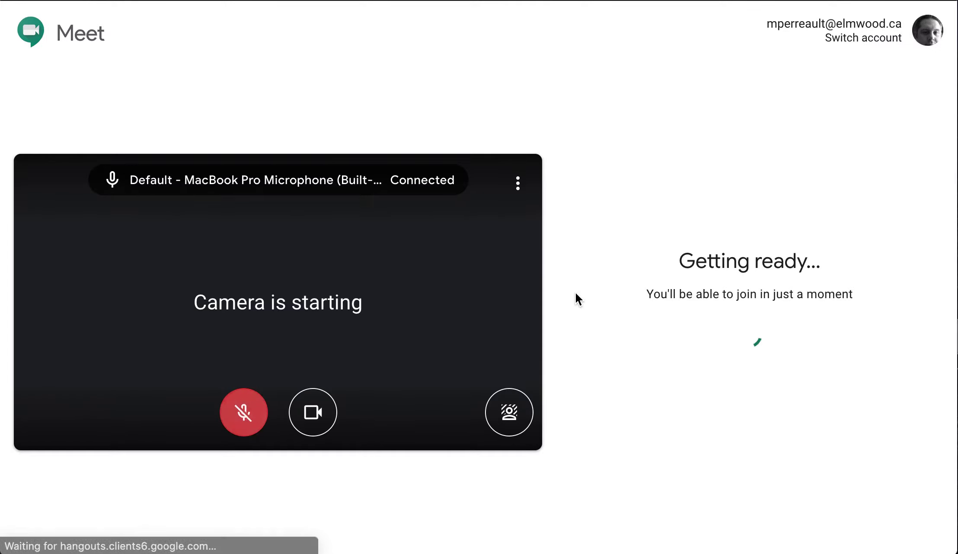
Join the call, switch off Quick access, Share their screen and Send chat messages, then hang up
{"action": "left_click", "coordinate": [667, 298]}
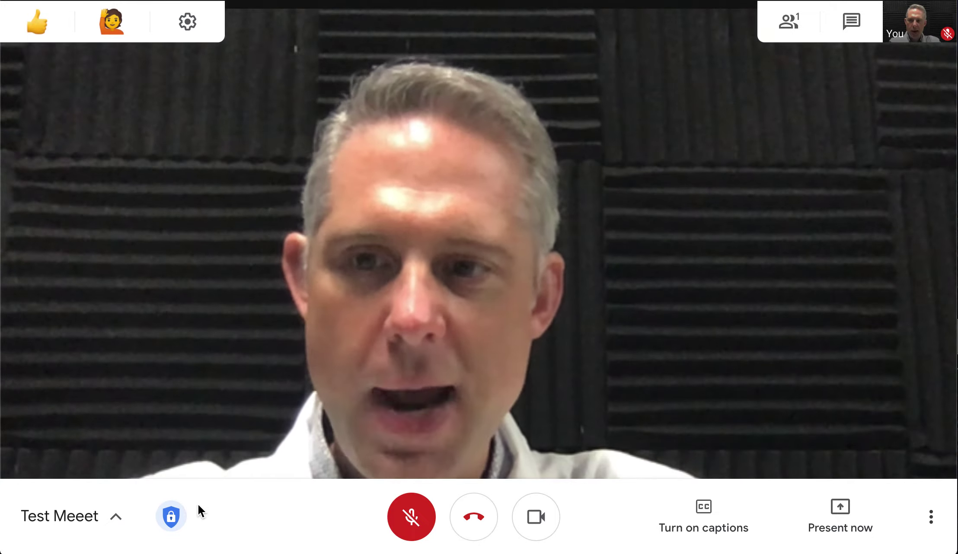
{"action": "left_click", "coordinate": [172, 518]}
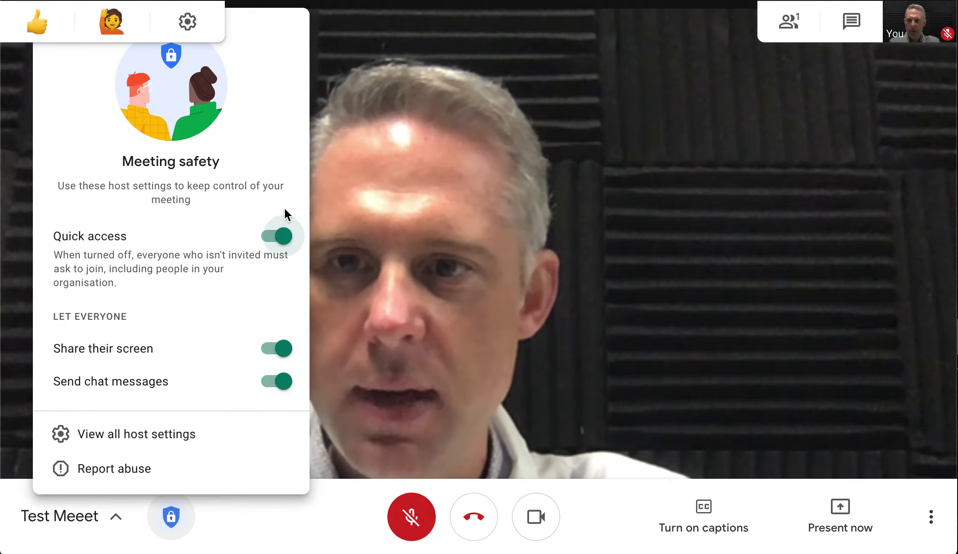
{"action": "left_click", "coordinate": [282, 236]}
{"action": "left_click", "coordinate": [284, 350]}
{"action": "left_click", "coordinate": [285, 384]}
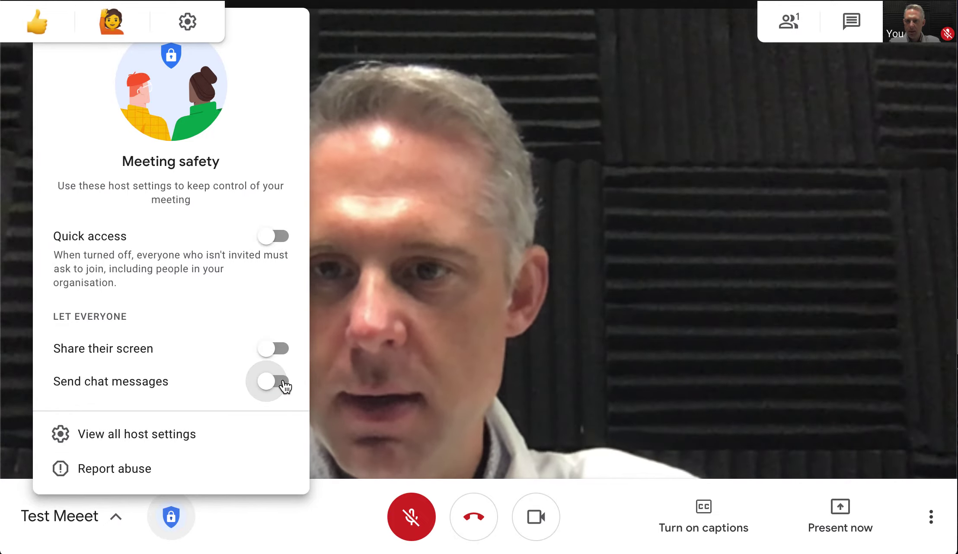
{"action": "left_click", "coordinate": [182, 510]}
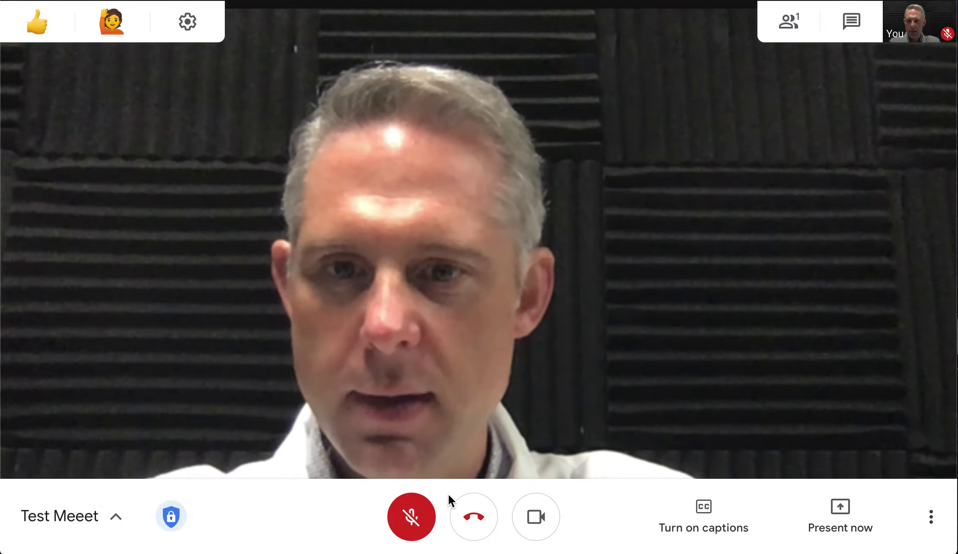
{"action": "left_click", "coordinate": [474, 518]}
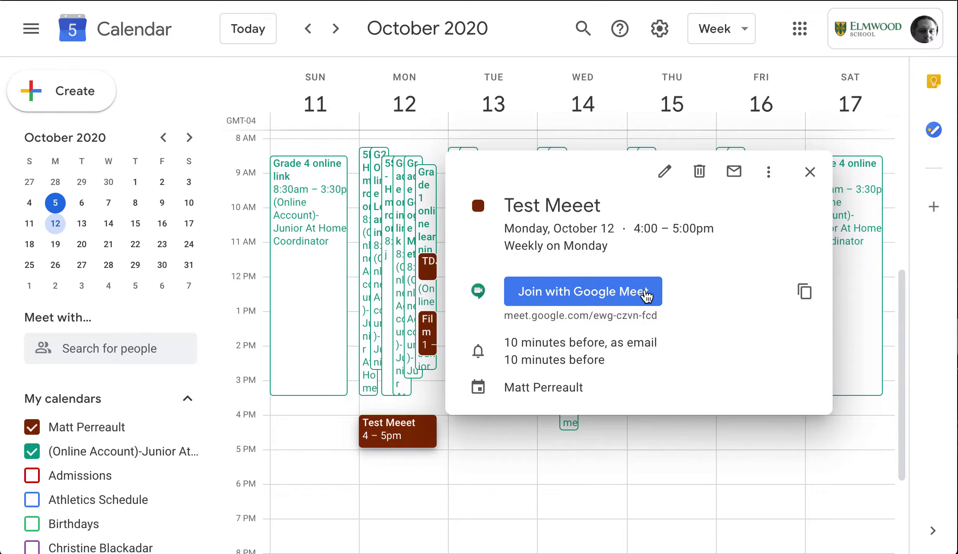
Rejoin the October 12 call, confirm the Host controls toggles are still off, and hang up
{"action": "left_click", "coordinate": [643, 293]}
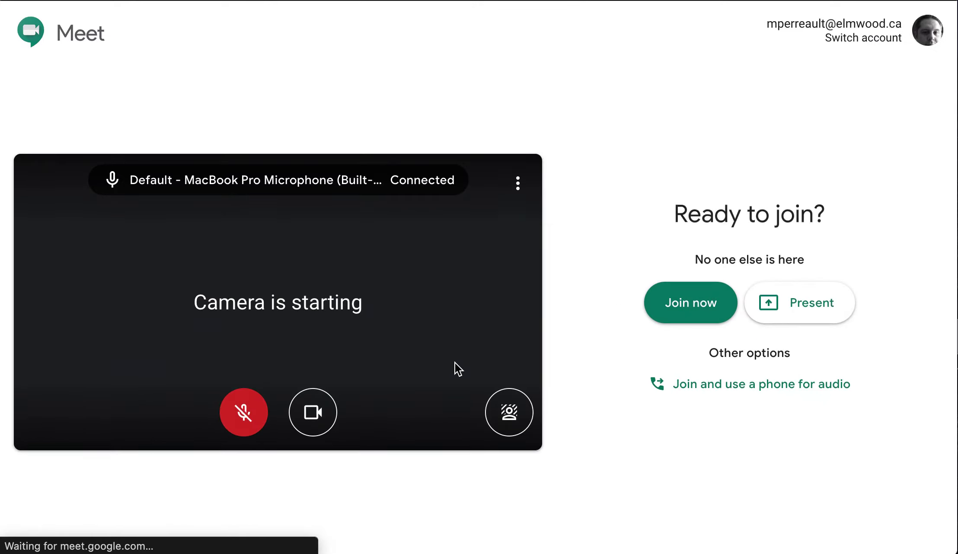
{"action": "left_click", "coordinate": [691, 305]}
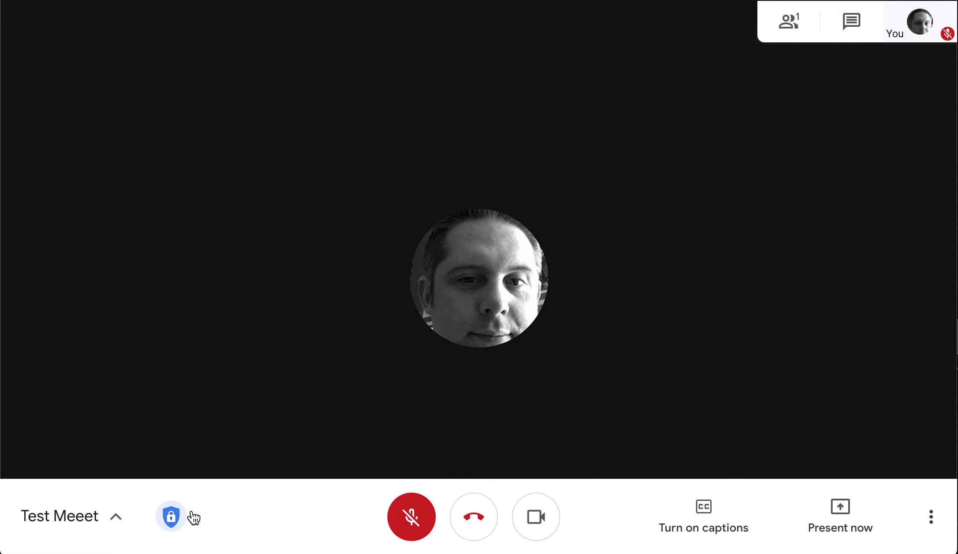
{"action": "left_click", "coordinate": [171, 516]}
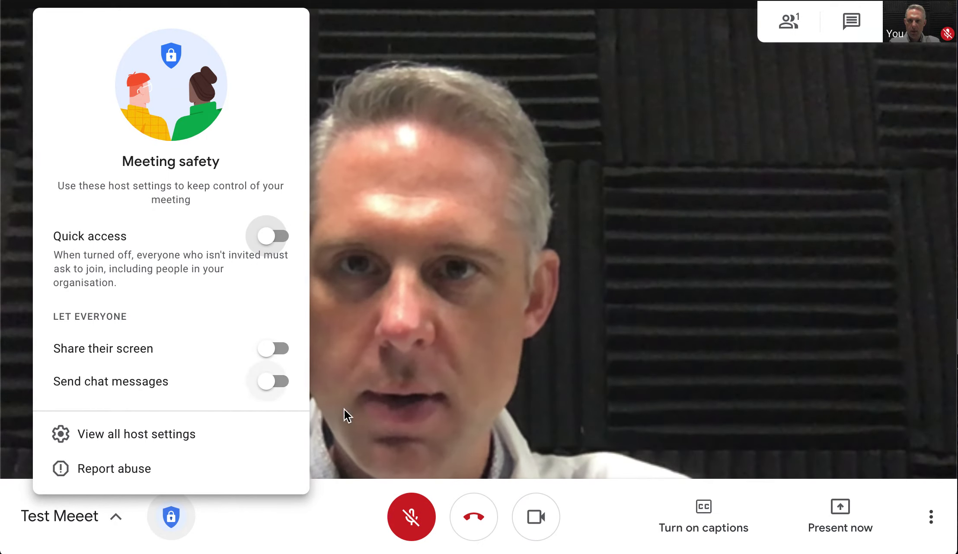
{"action": "left_click", "coordinate": [474, 517]}
Return to Calendar, close the event details, and move to the week of October 18–24
{"action": "key", "text": "ctrl+w"}
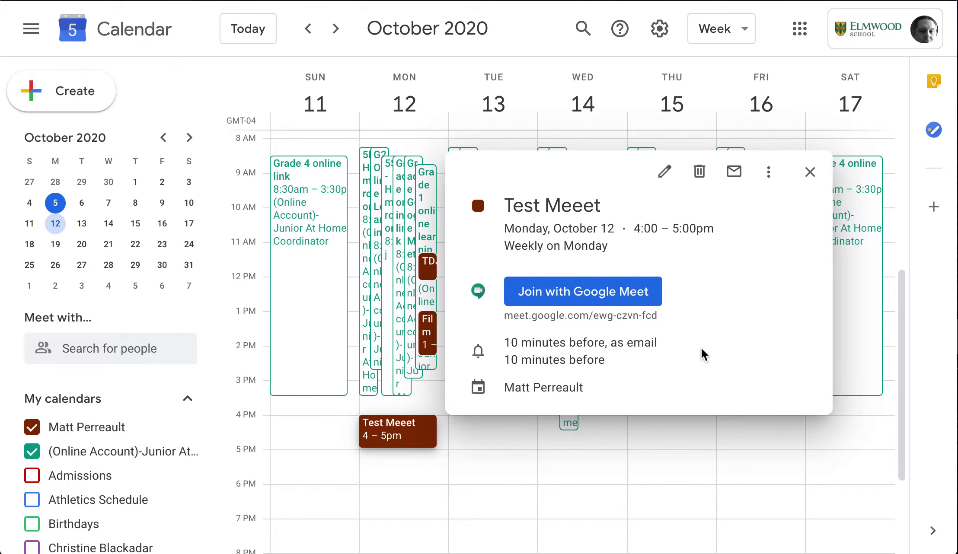
{"action": "left_click", "coordinate": [618, 467]}
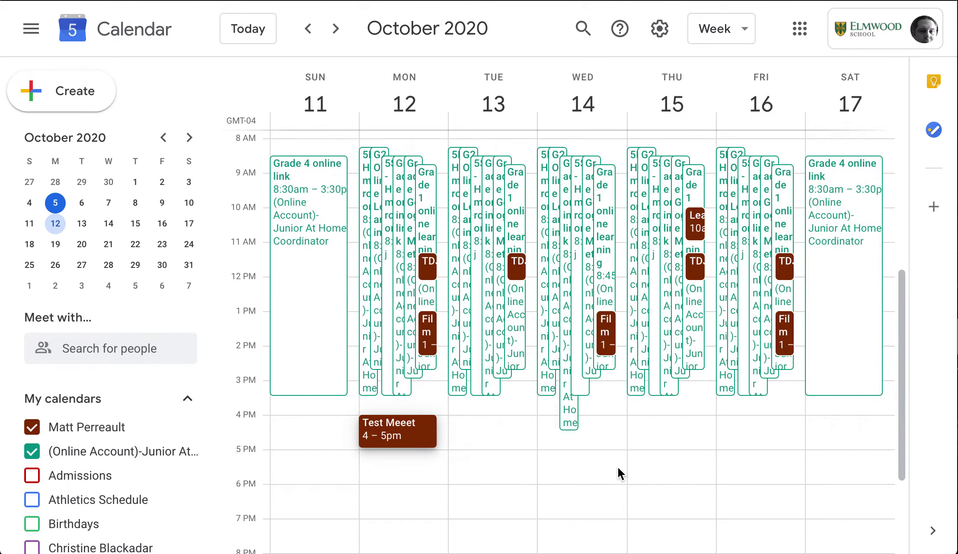
{"action": "left_click", "coordinate": [335, 30]}
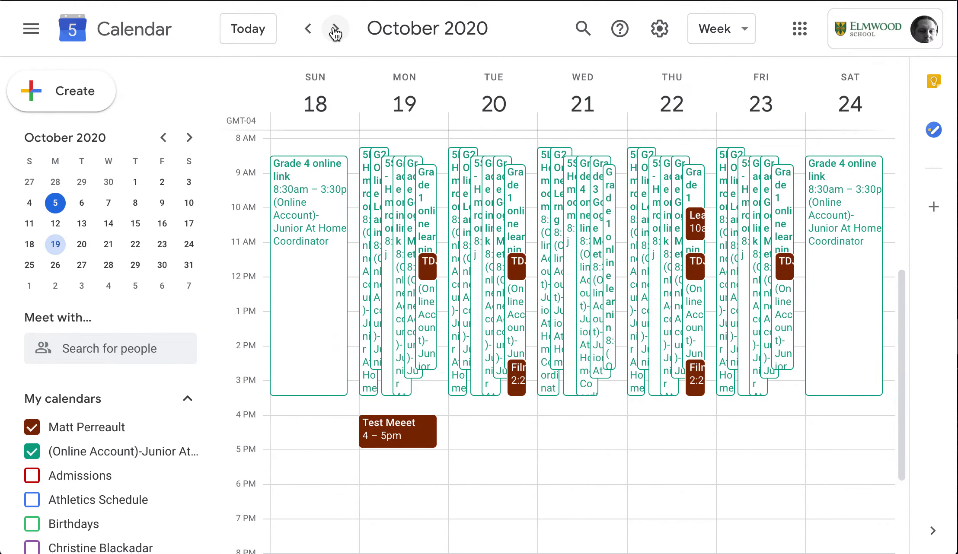
Join the Meet call for the October 19 Test Meeet occurrence
{"action": "left_click", "coordinate": [390, 431]}
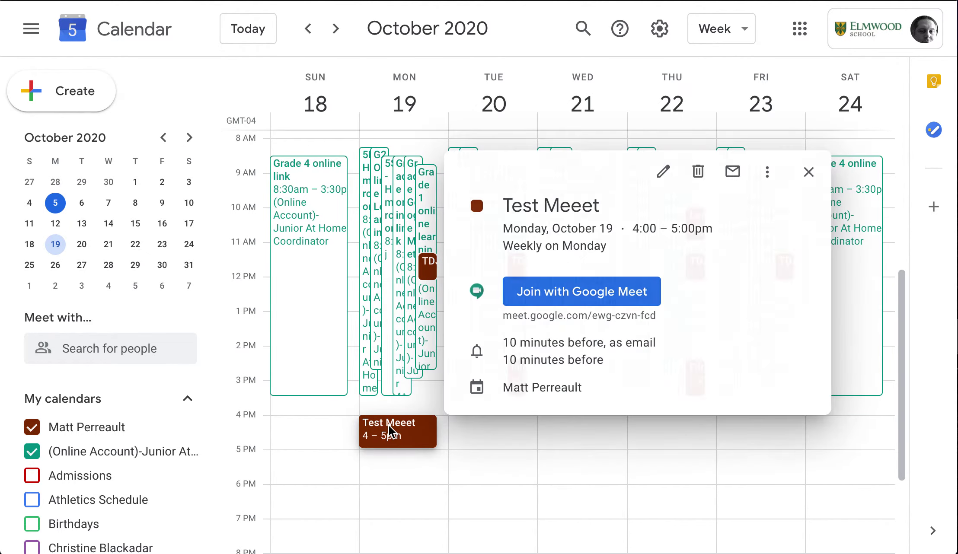
{"action": "left_click", "coordinate": [570, 296]}
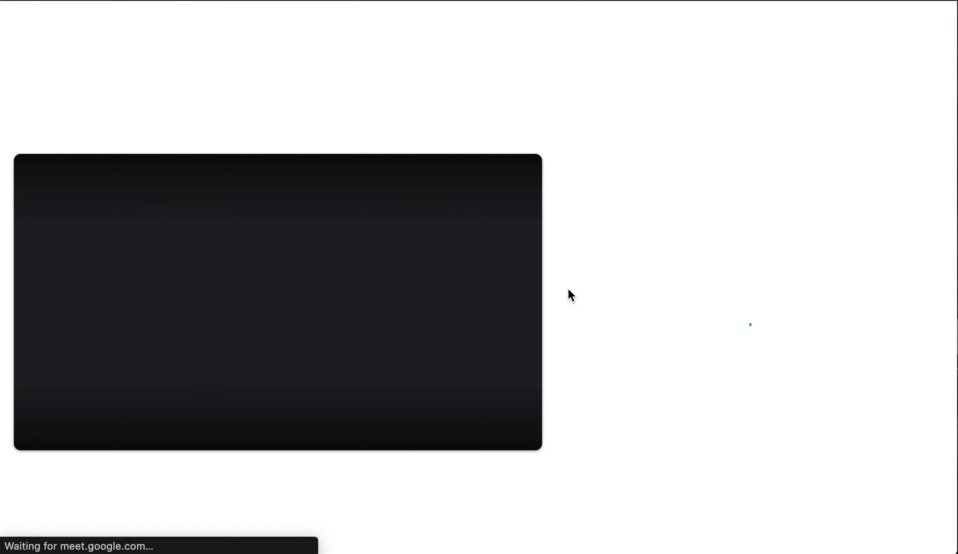
{"action": "left_click", "coordinate": [694, 308]}
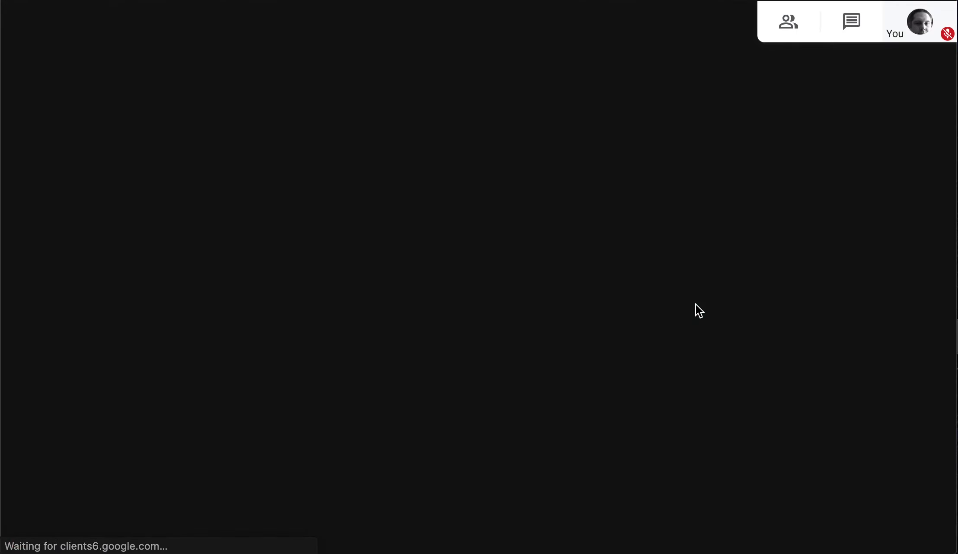
Confirm quick access, screen sharing and chat are still off, then bring up More options
{"action": "left_click", "coordinate": [159, 525]}
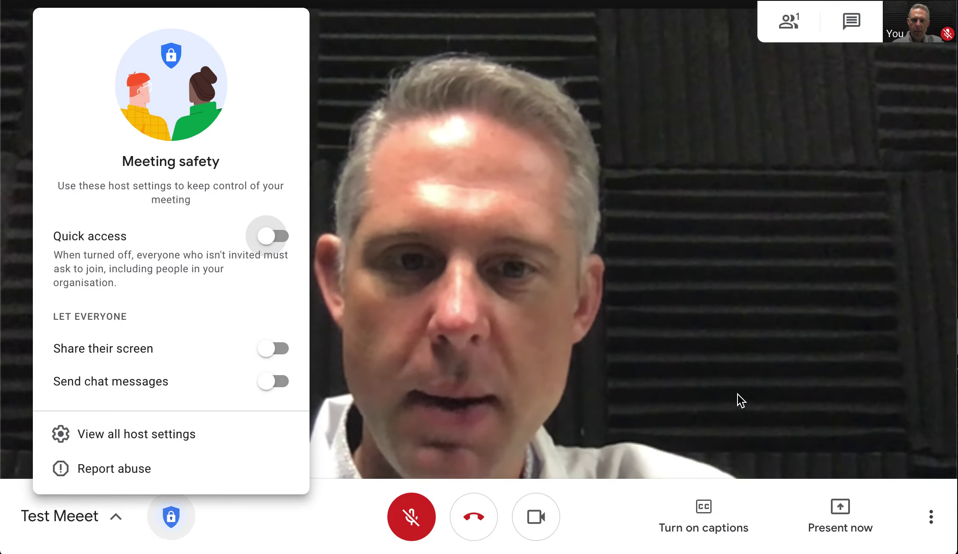
{"action": "left_click", "coordinate": [931, 519]}
{"action": "left_click", "coordinate": [932, 521]}
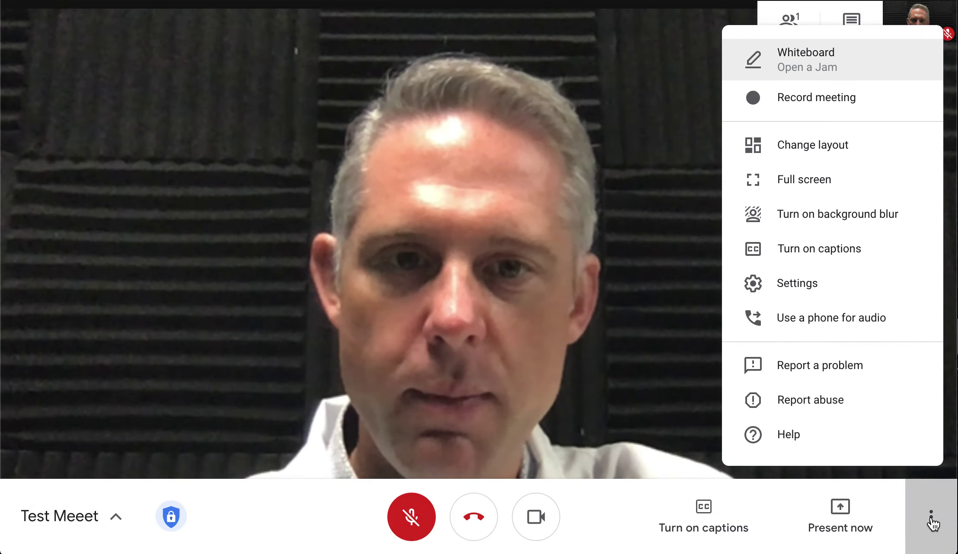